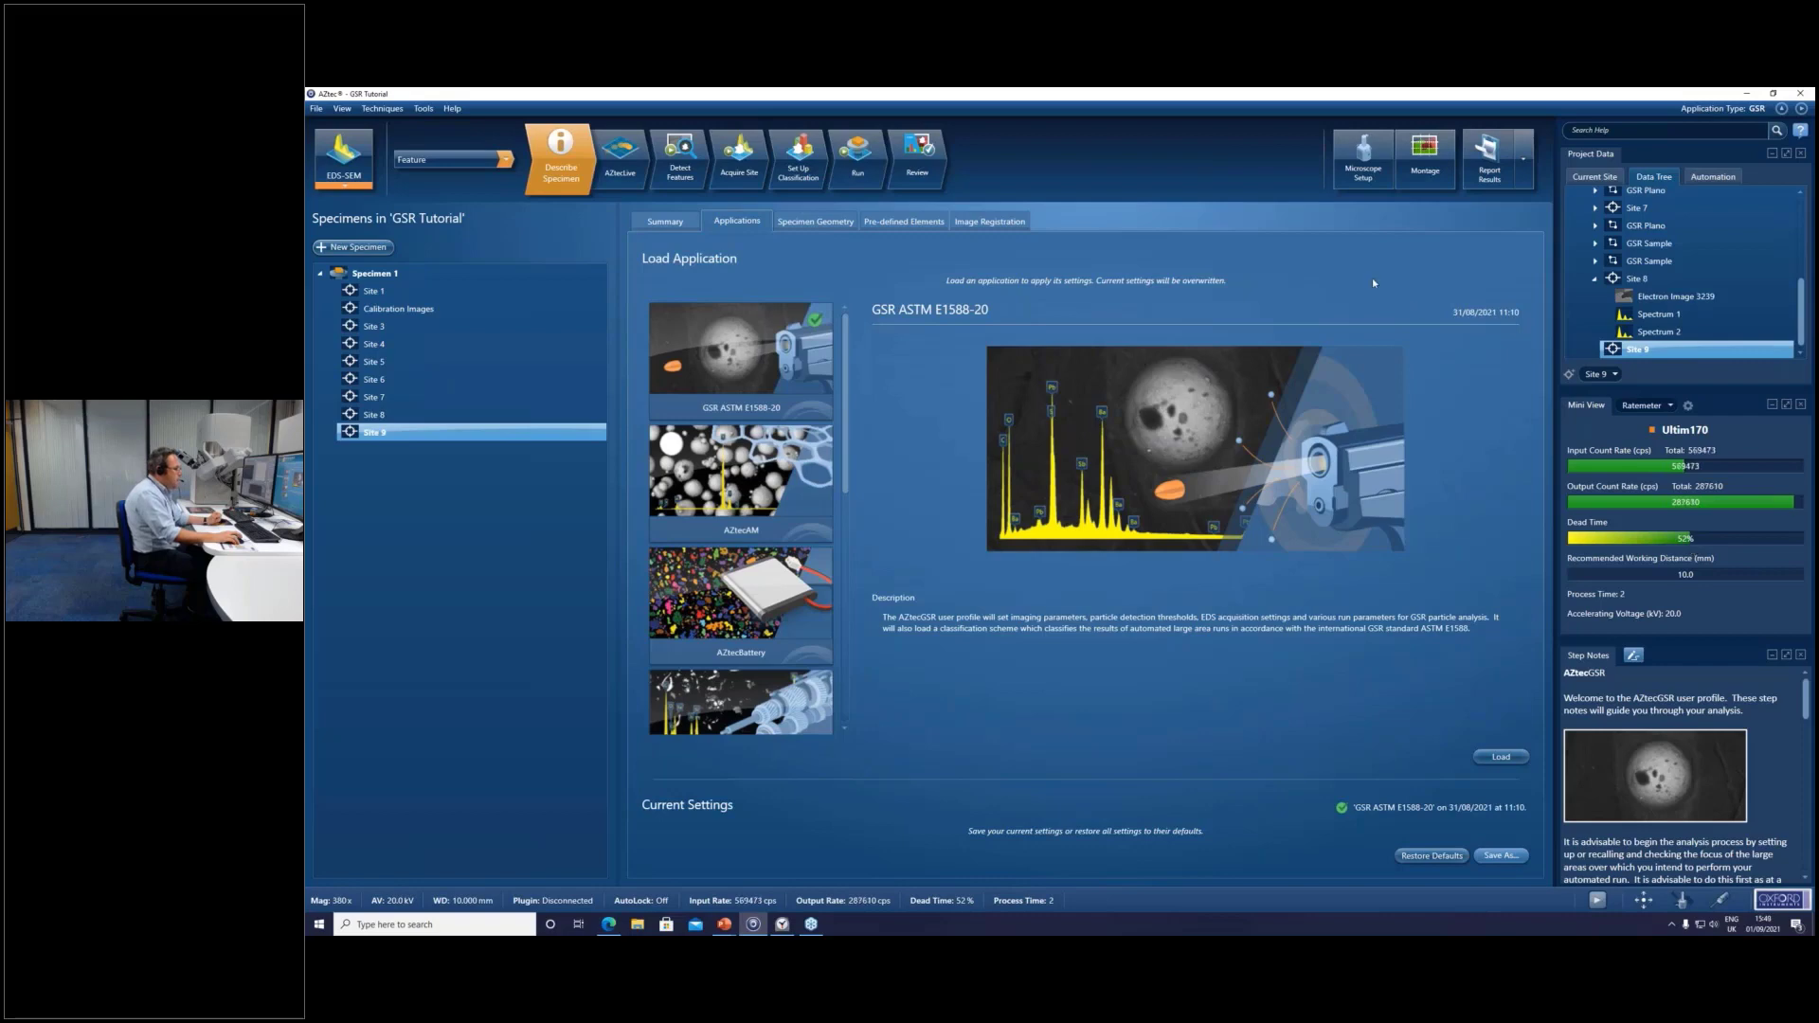
# Open the microscope setup, scan a calibration image of the imaging standard with its gray-level line profile, and stop the scan.
pyautogui.click(1366, 167)
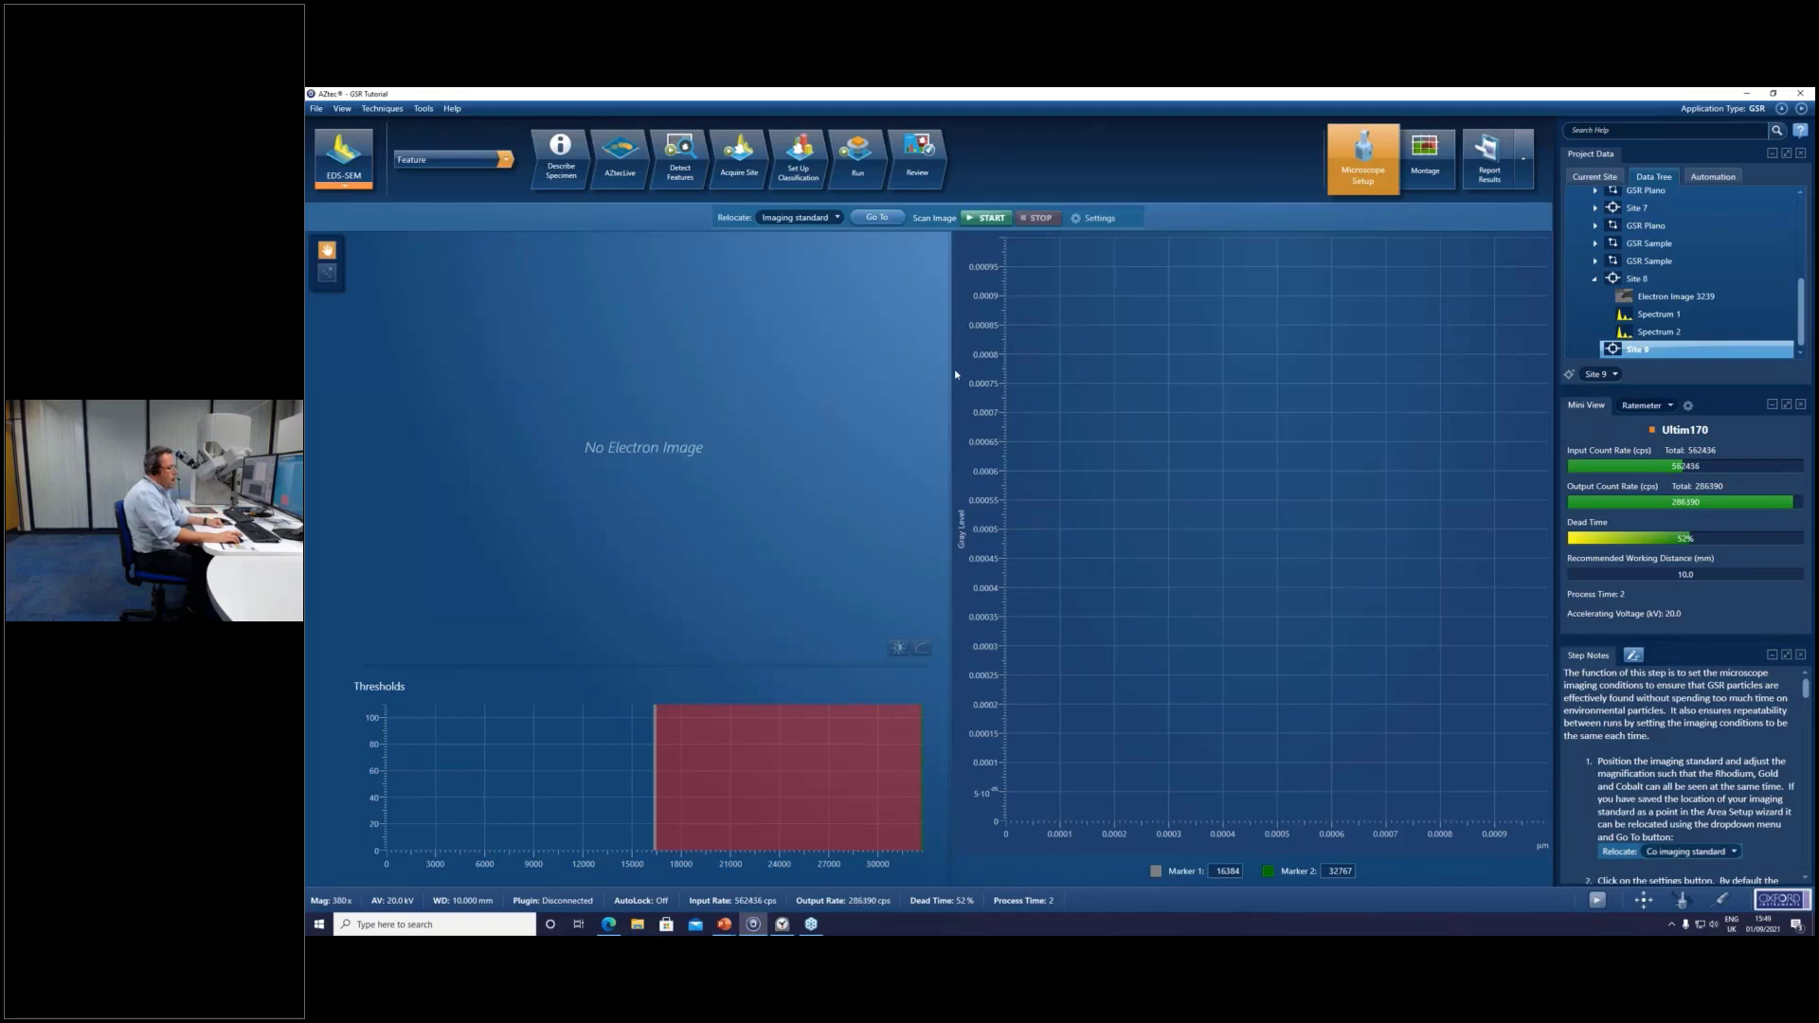
pyautogui.click(986, 219)
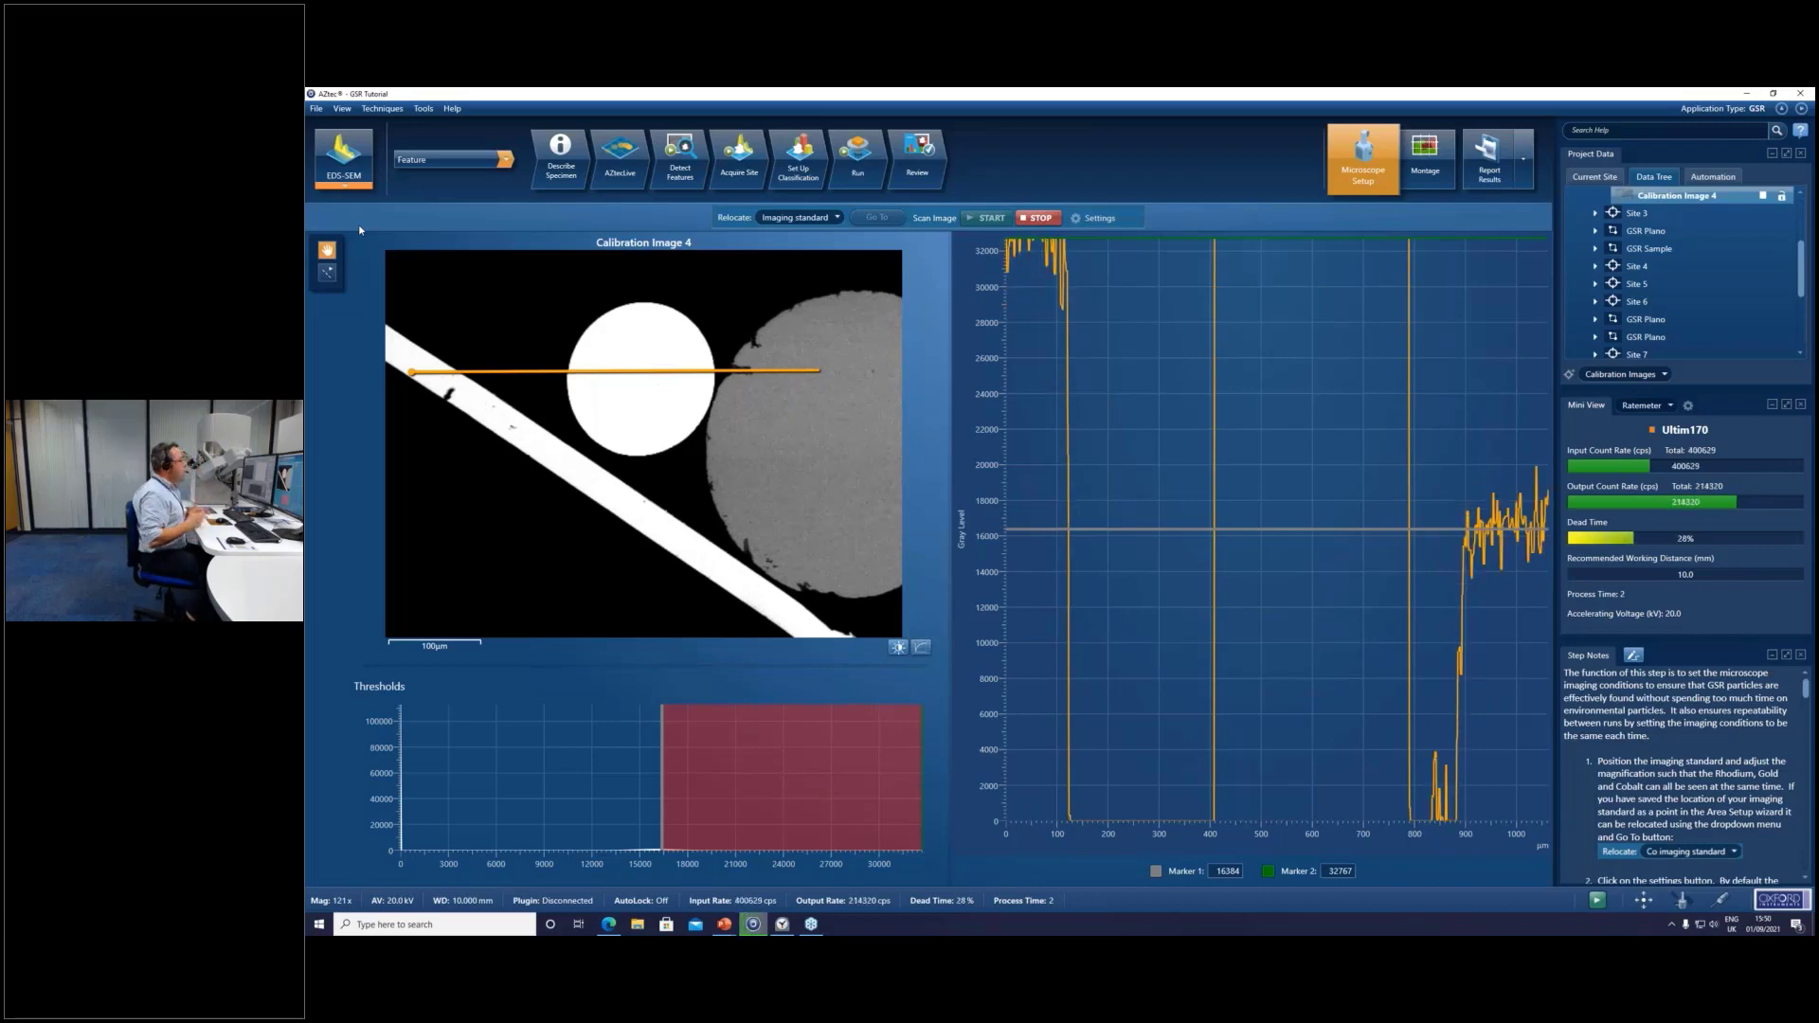
pyautogui.click(1039, 218)
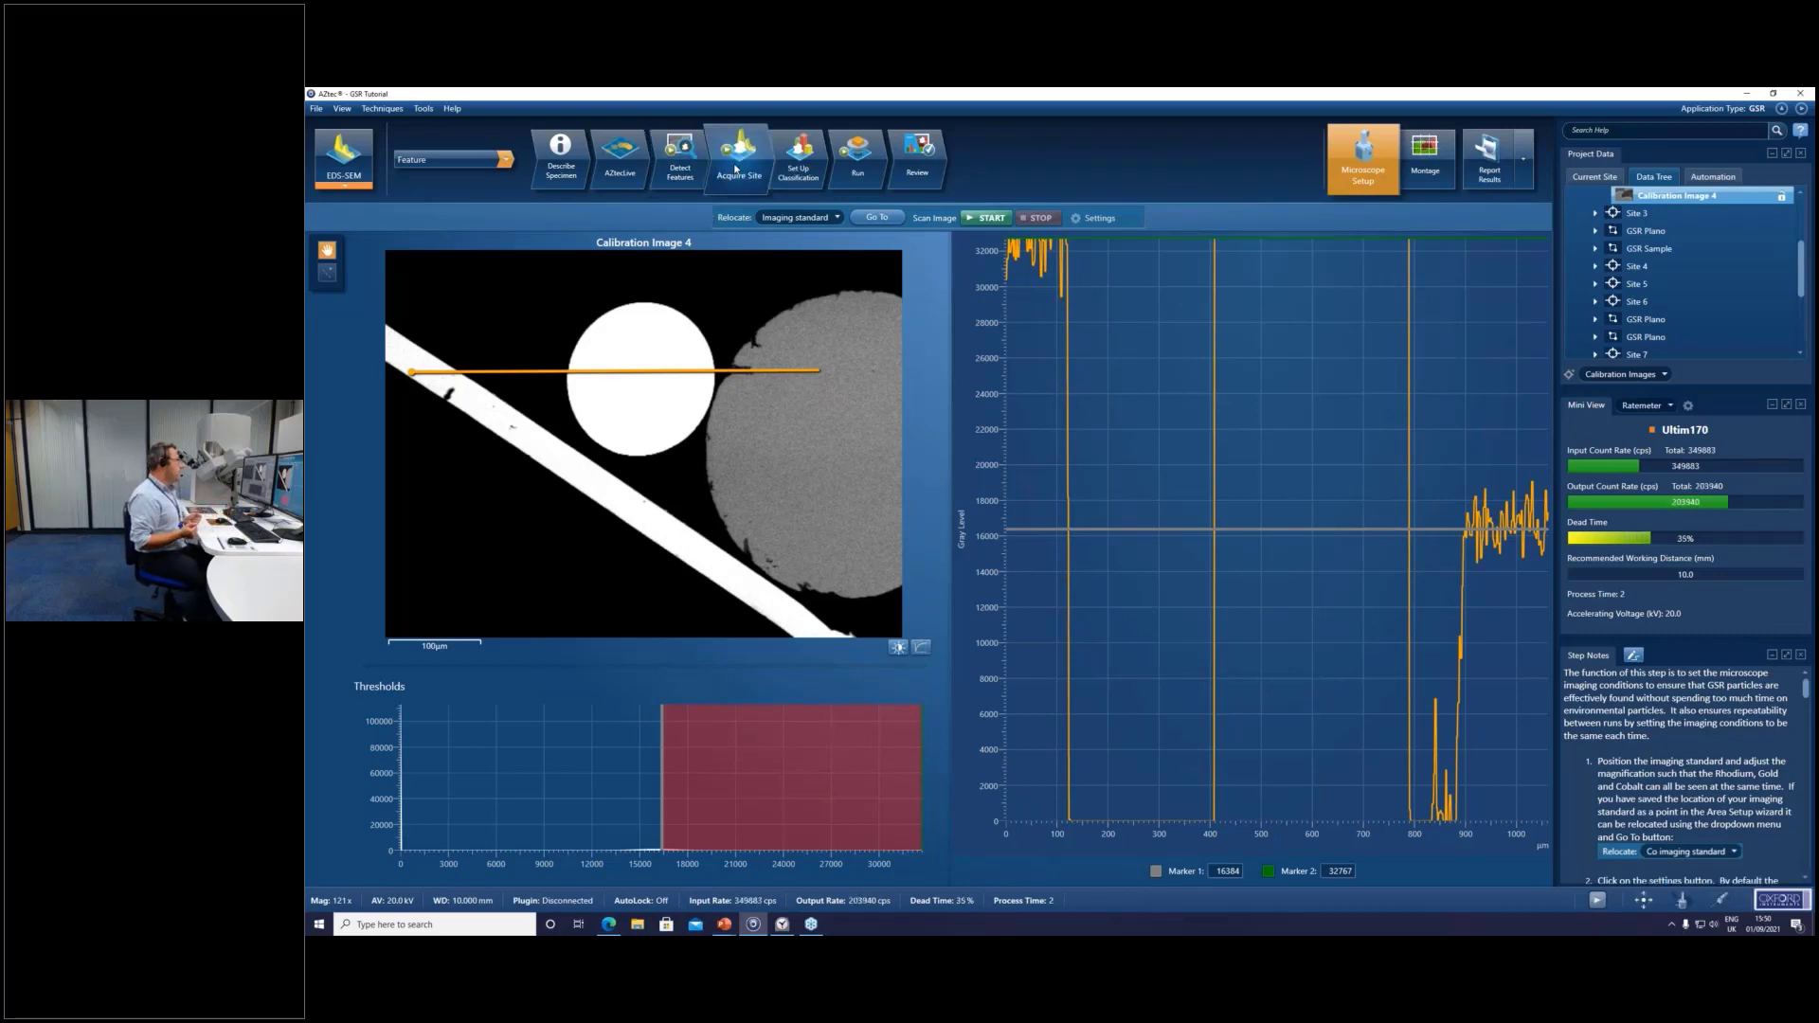
# Add the last used GSR Tutorial layout with the GSR Plano and GSR Sample areas to an automated run, accepting the saved Z positions.
pyautogui.click(857, 169)
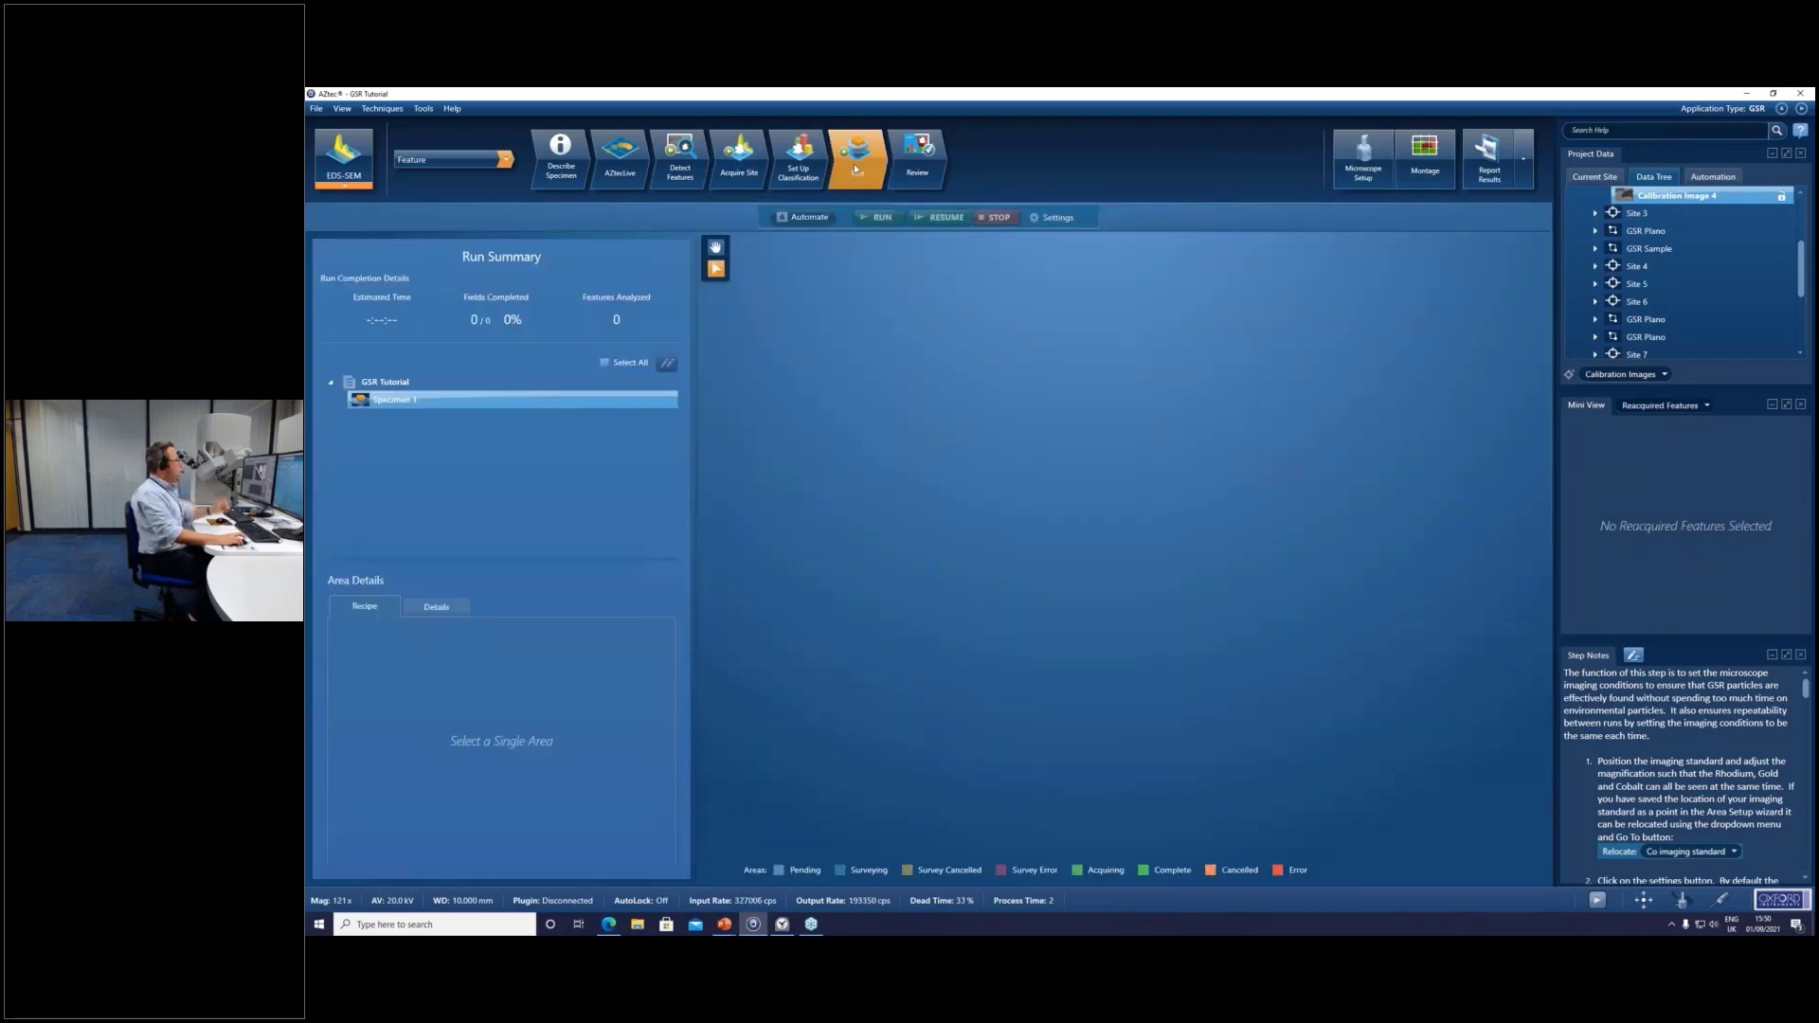
pyautogui.click(804, 219)
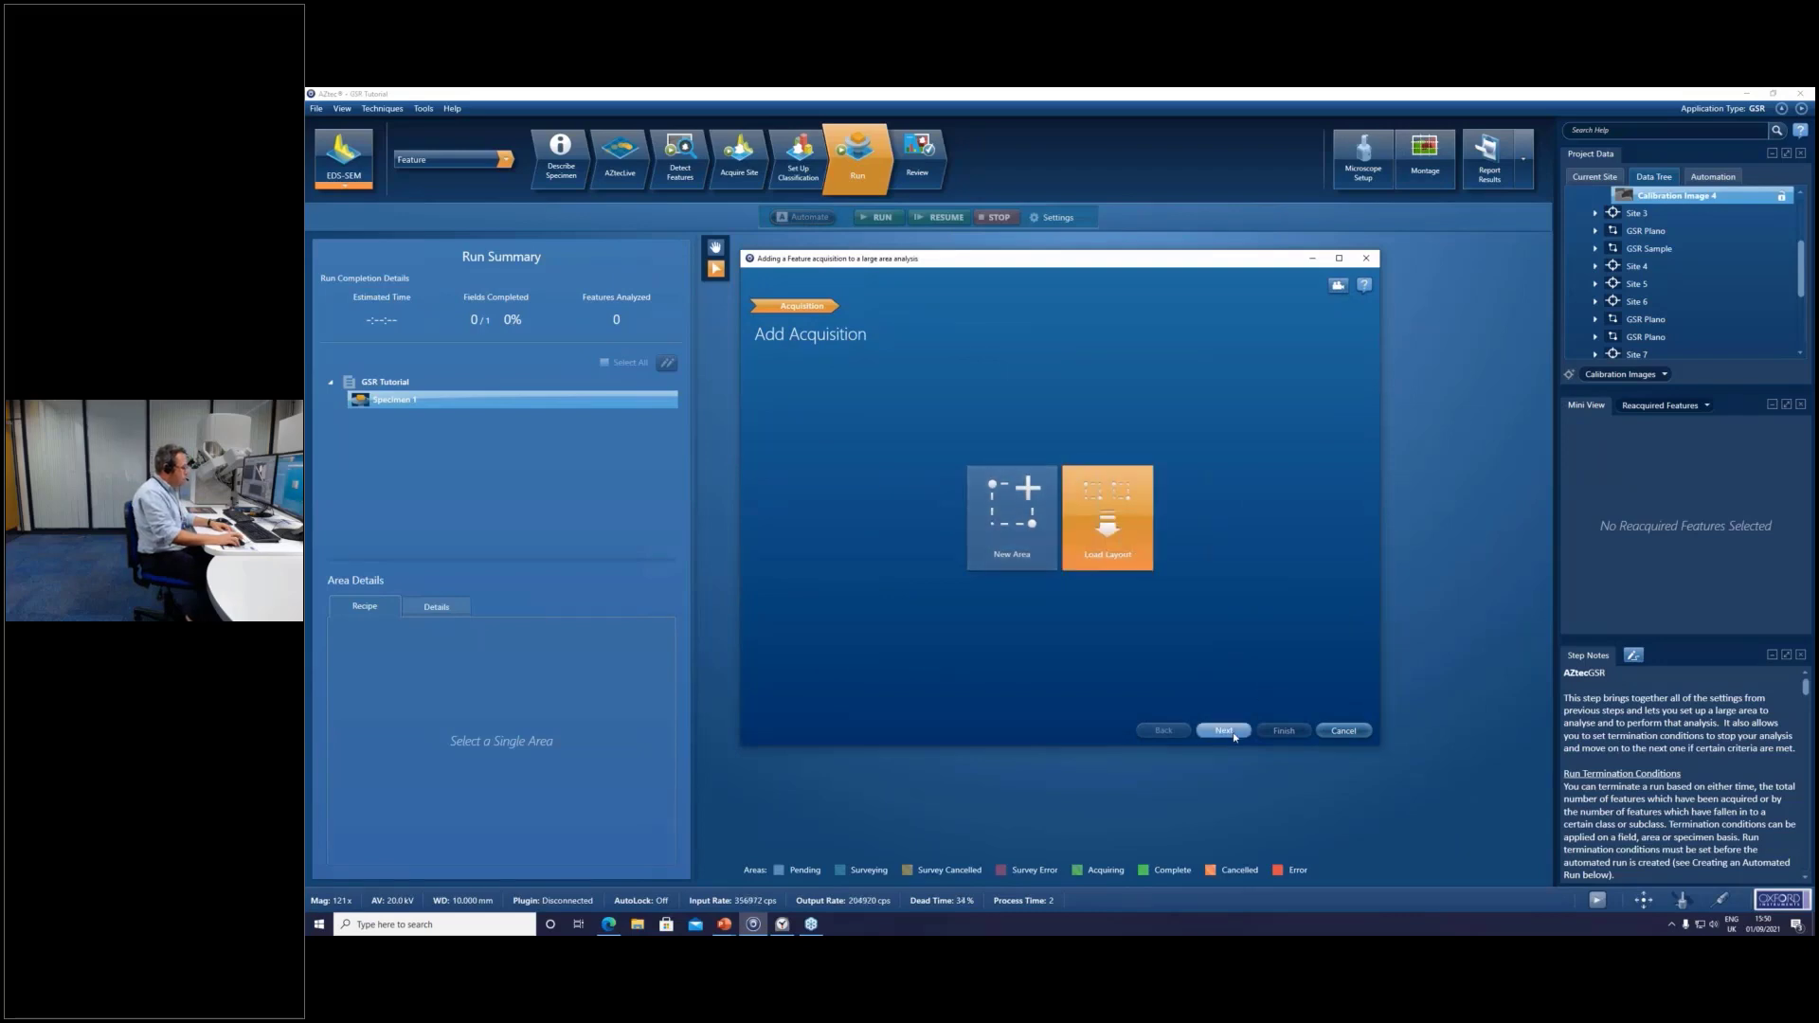
pyautogui.click(1236, 734)
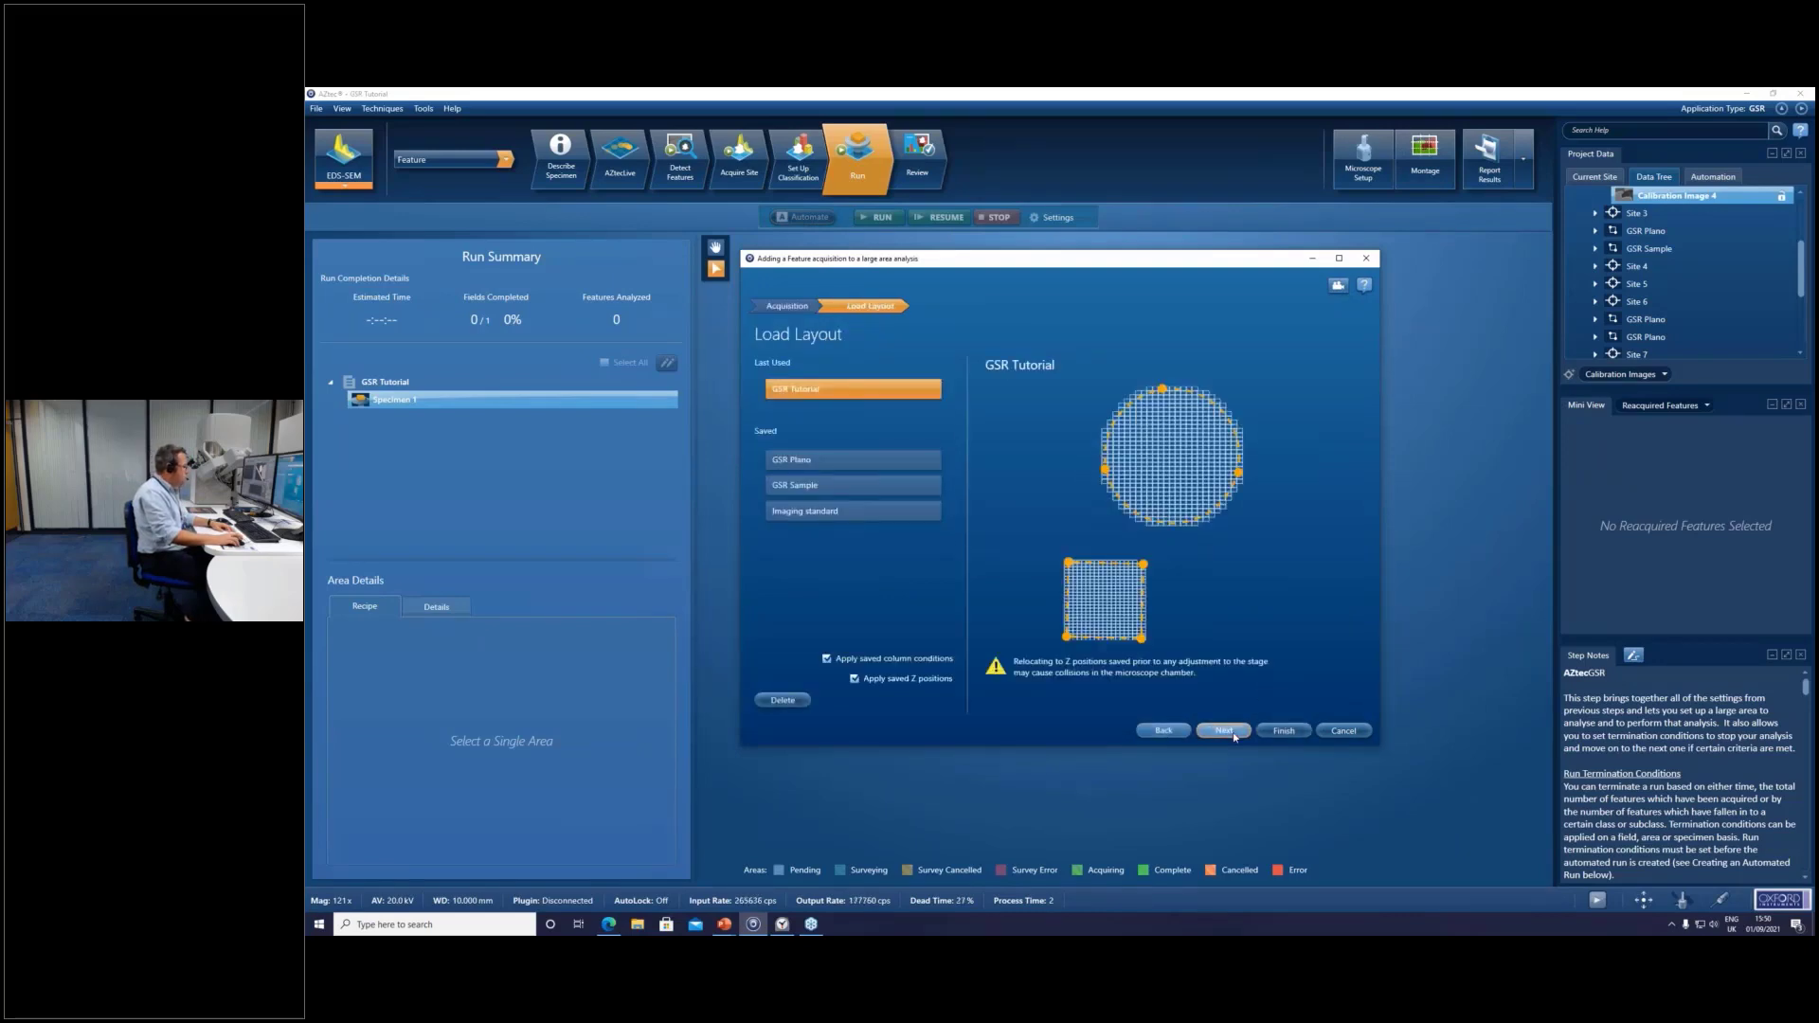
pyautogui.moveTo(1118, 601)
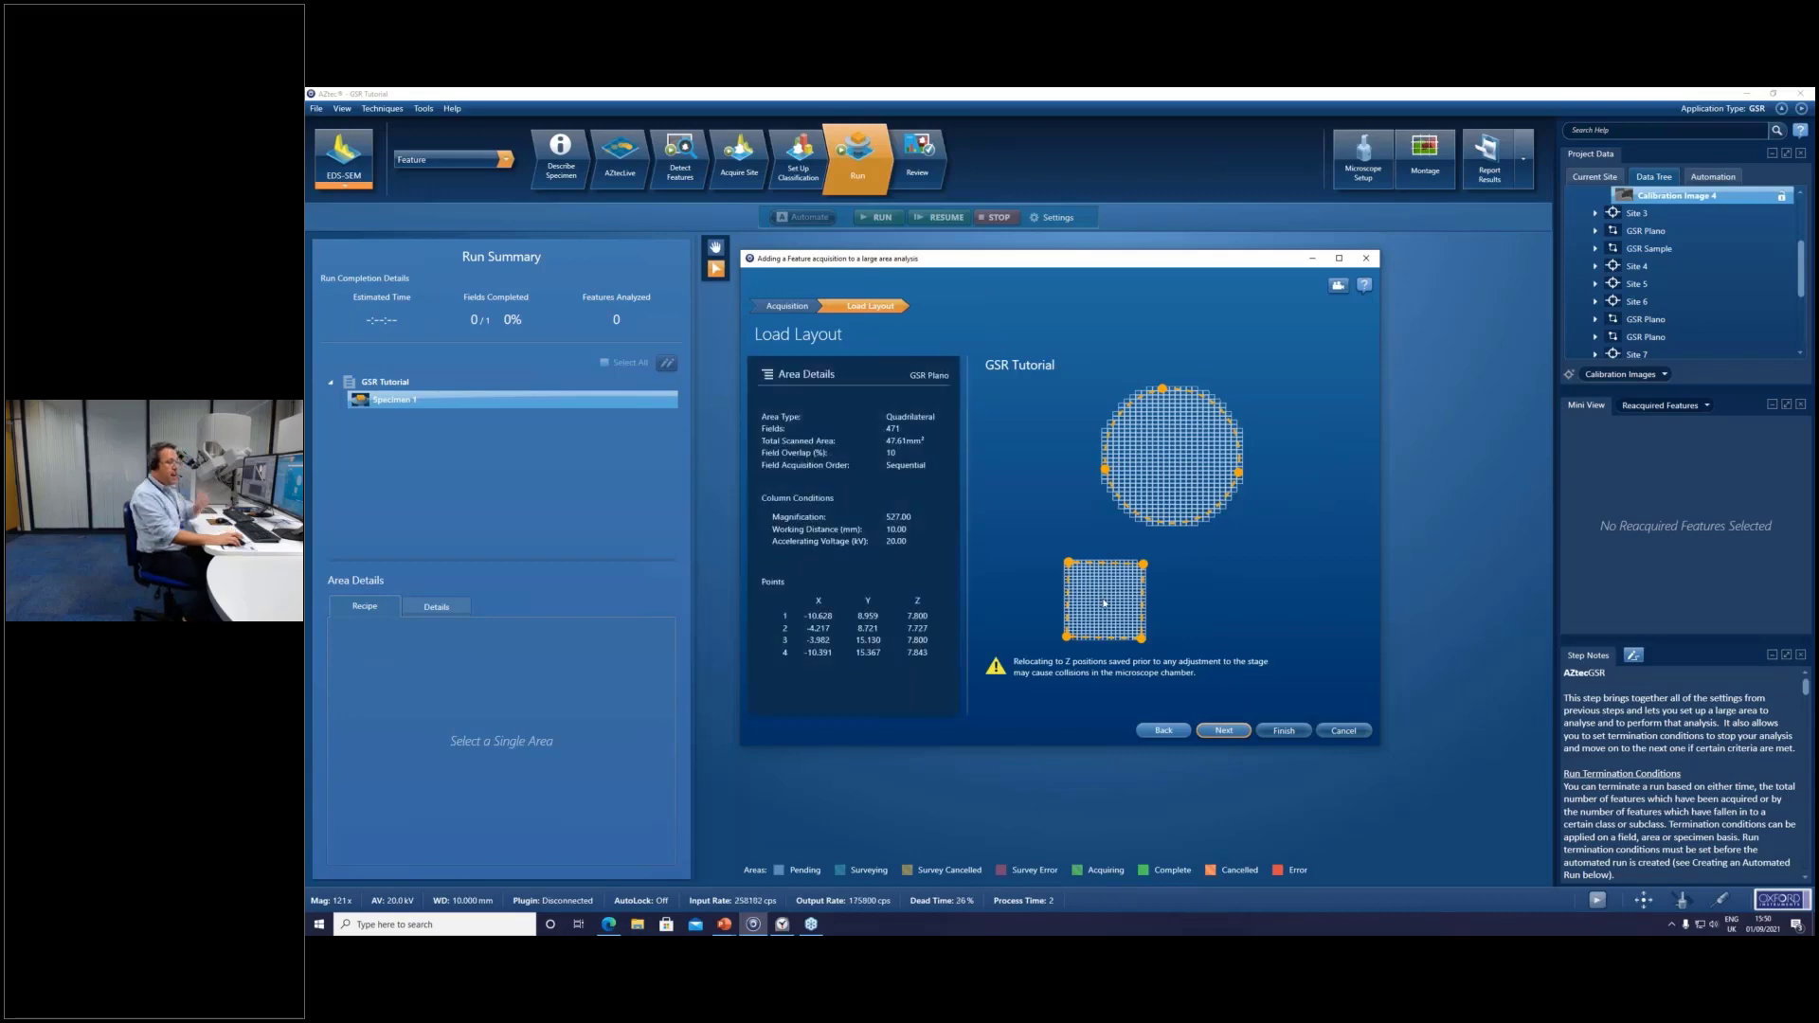
pyautogui.moveTo(1171, 451)
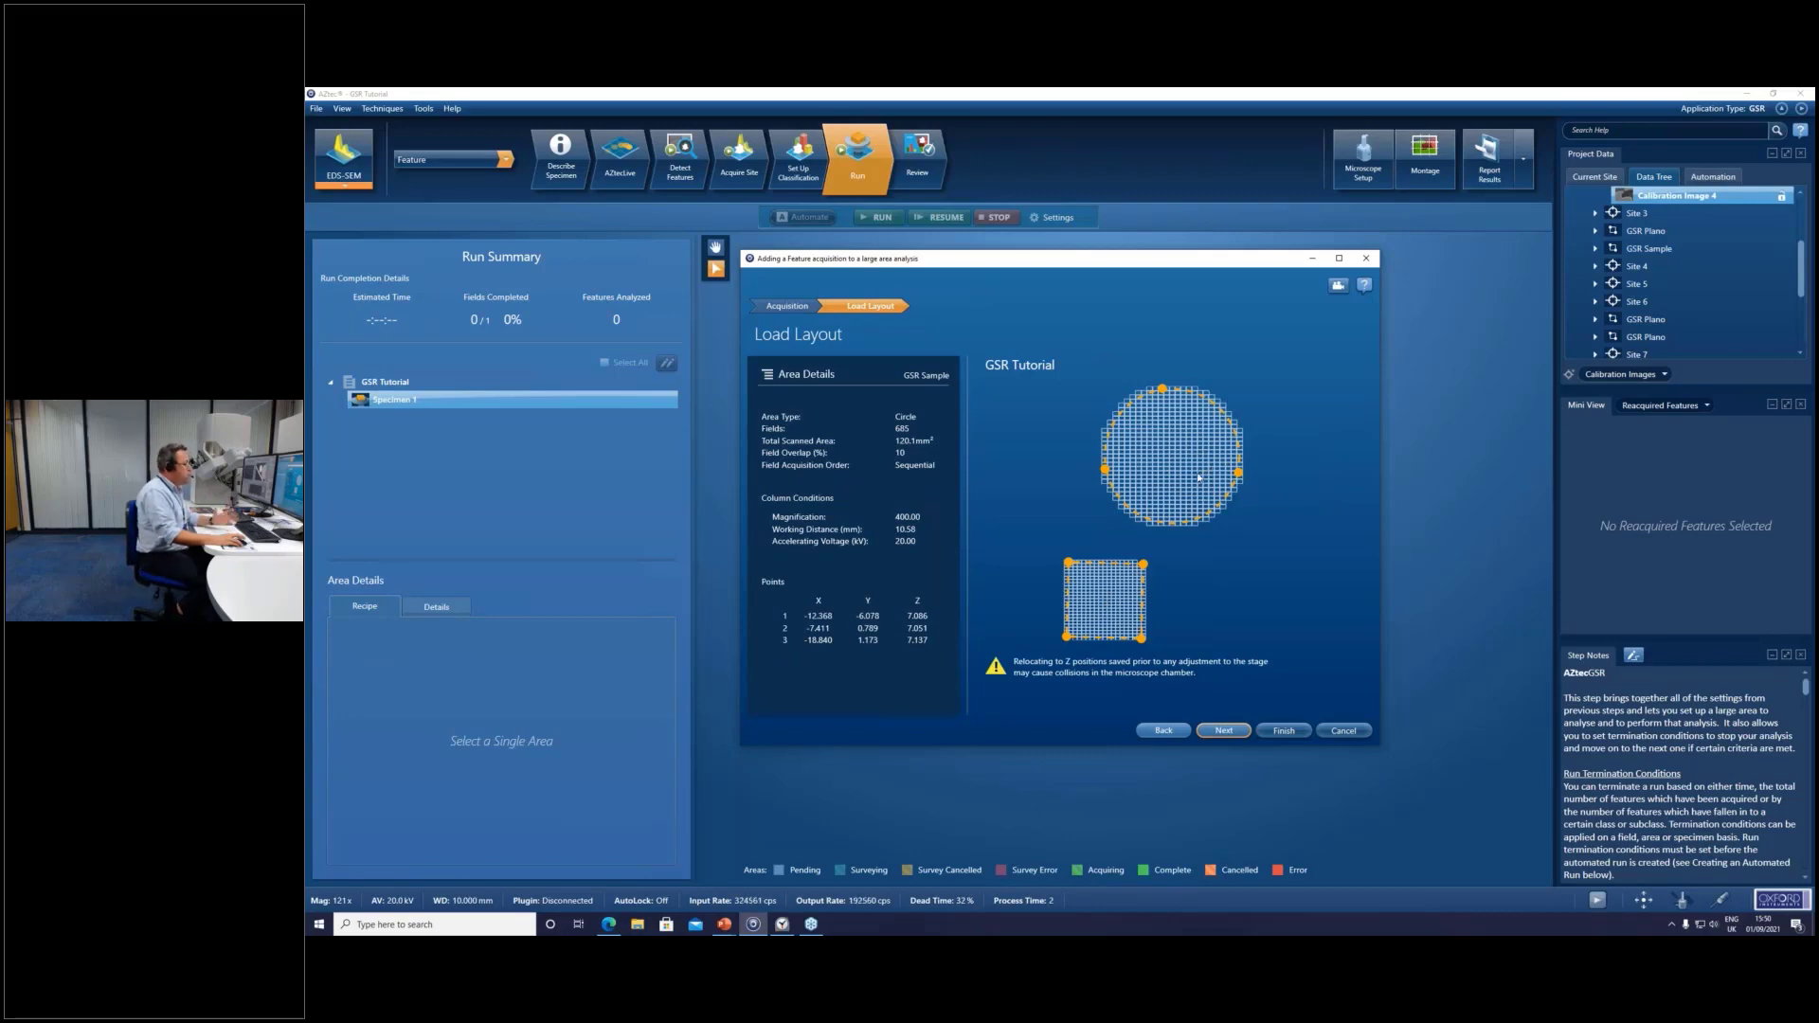
pyautogui.click(1281, 733)
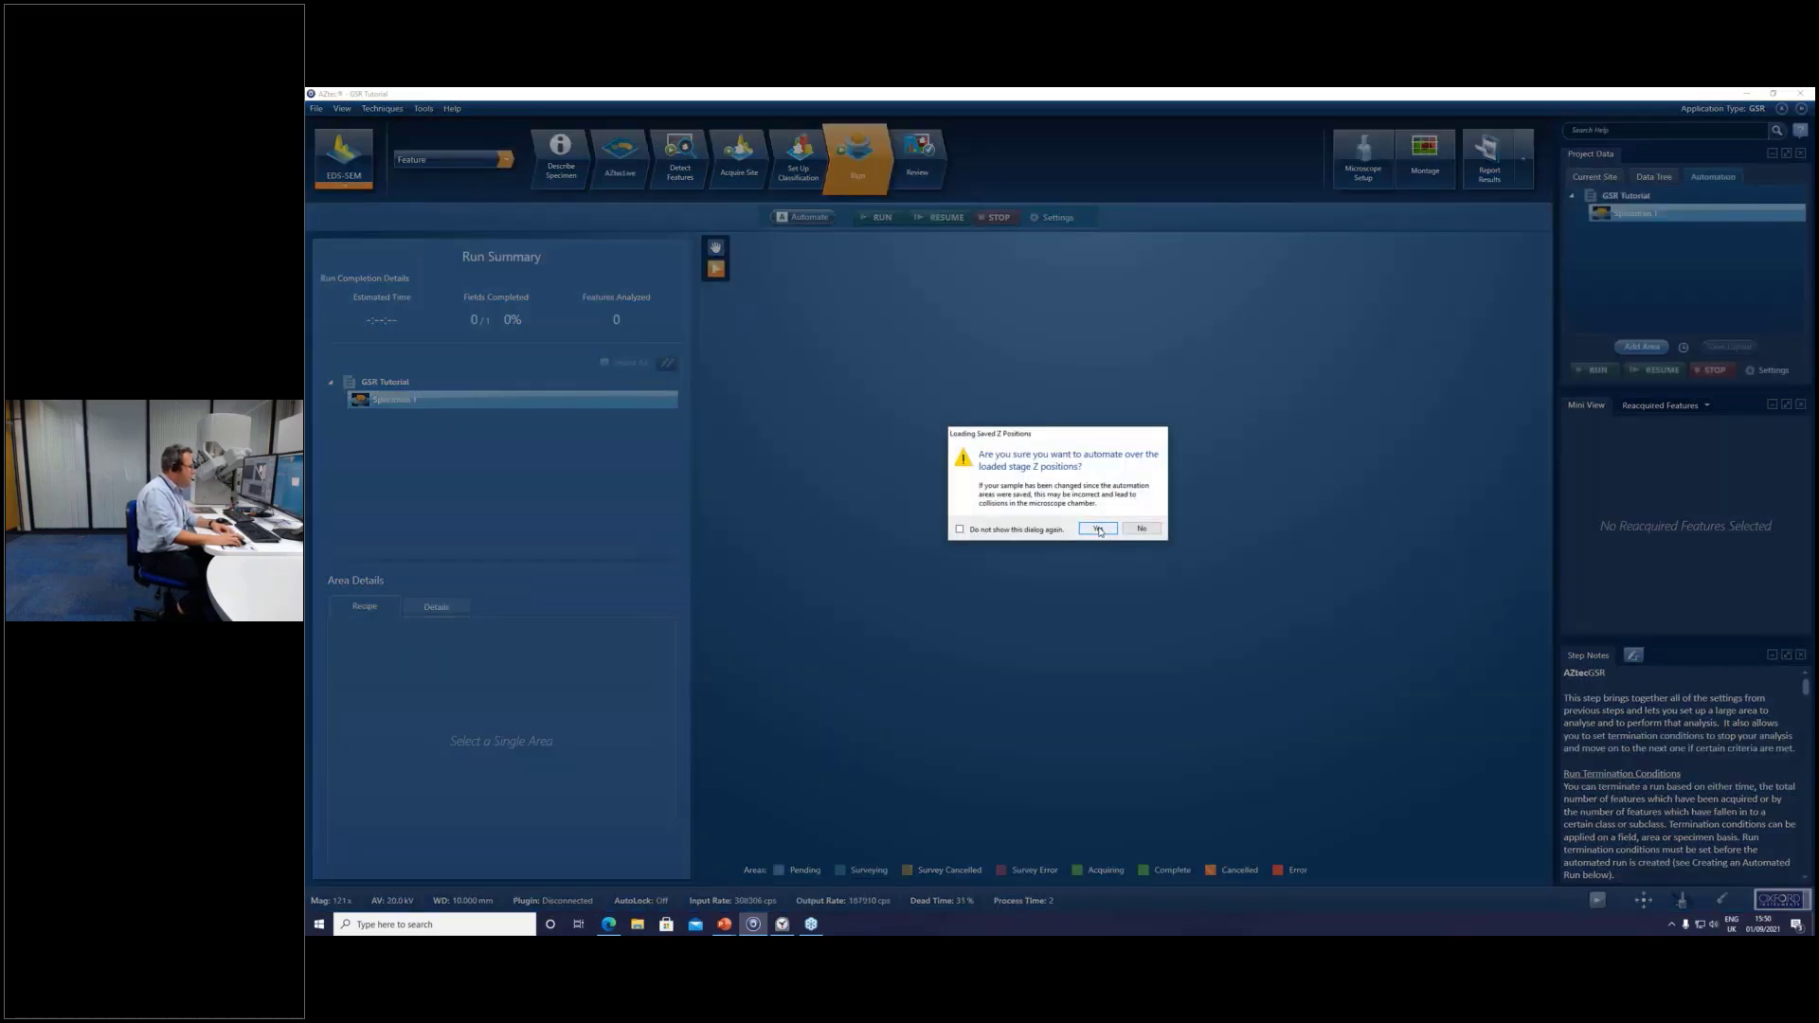
pyautogui.click(1097, 529)
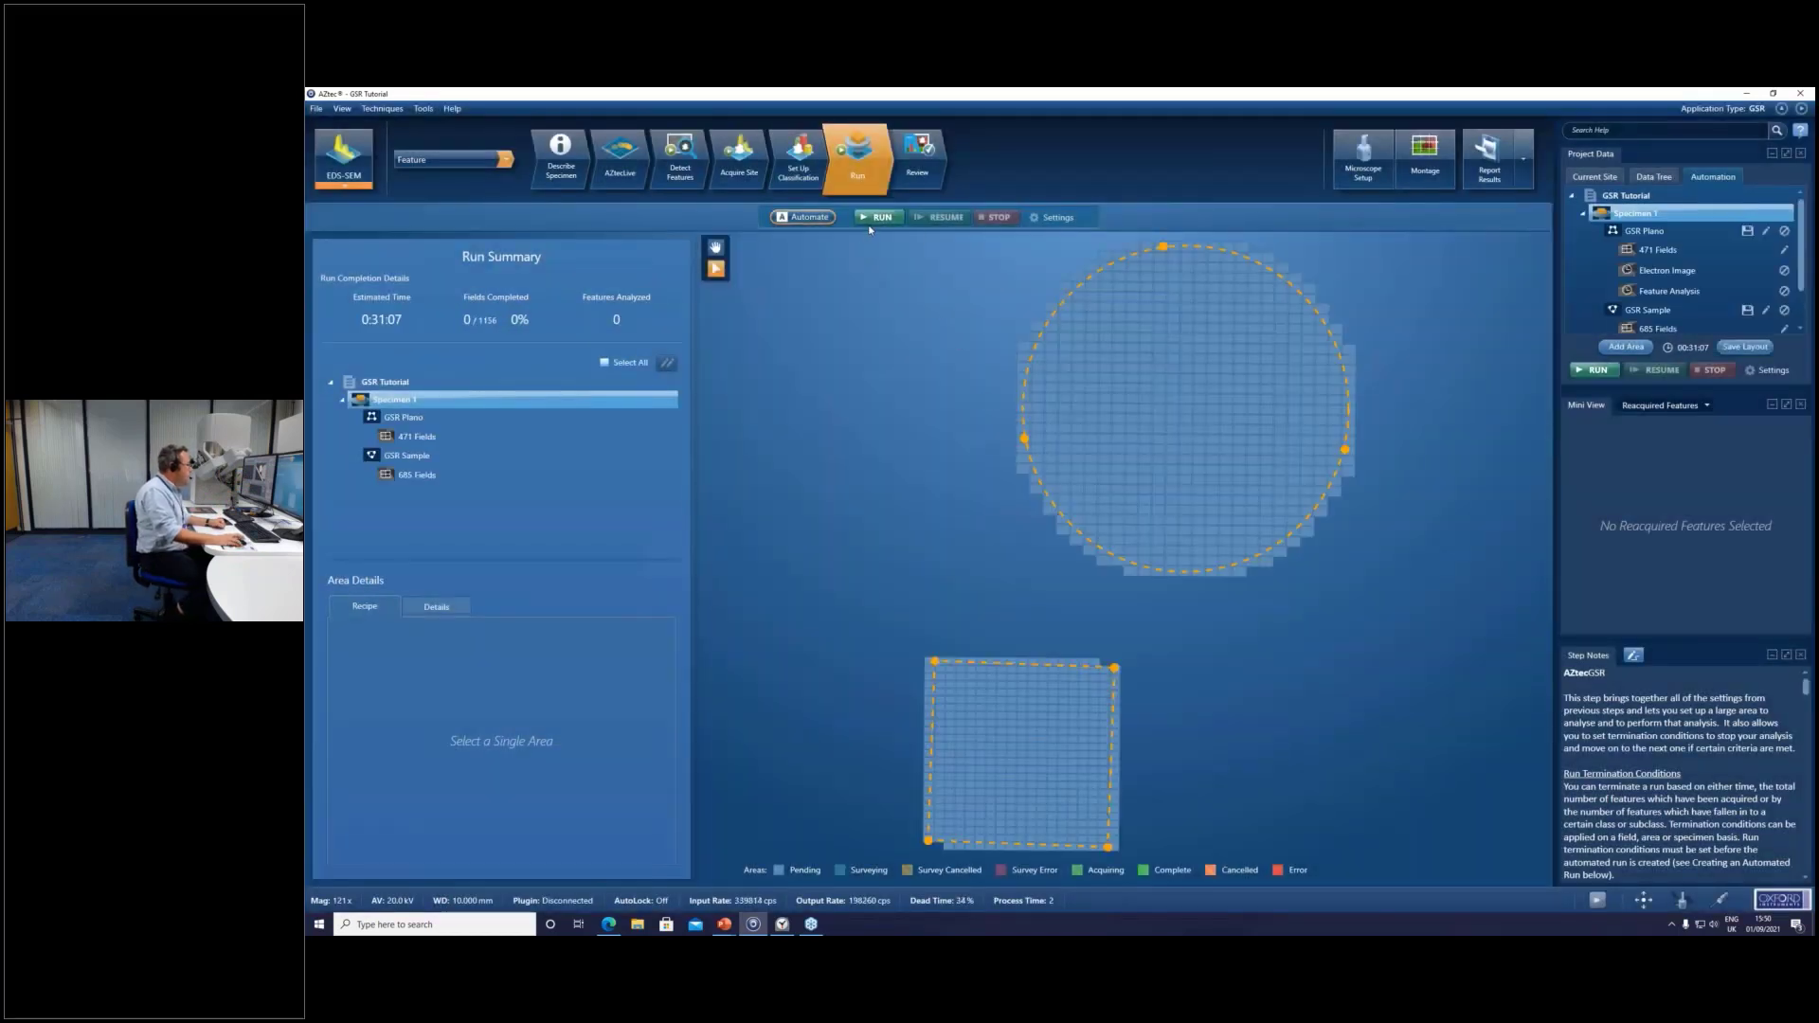
# Start the automated feature run over the loaded areas and stop it early.
pyautogui.click(874, 220)
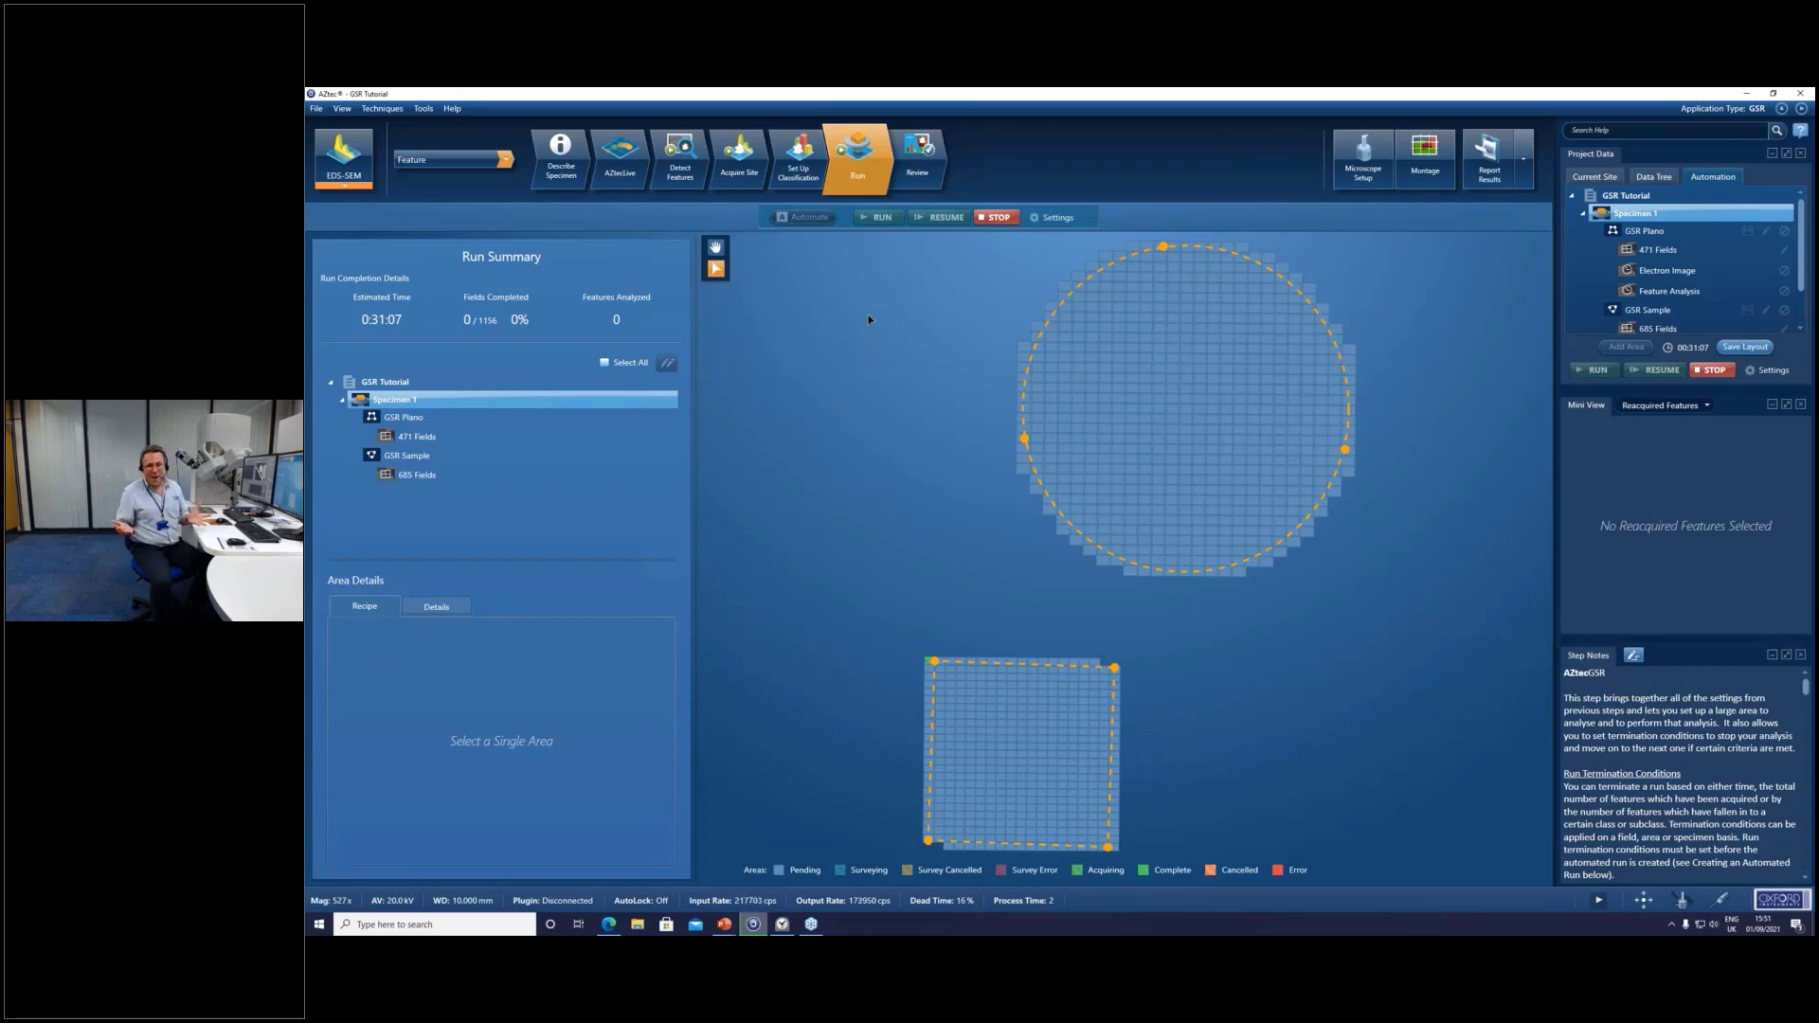
pyautogui.click(1006, 220)
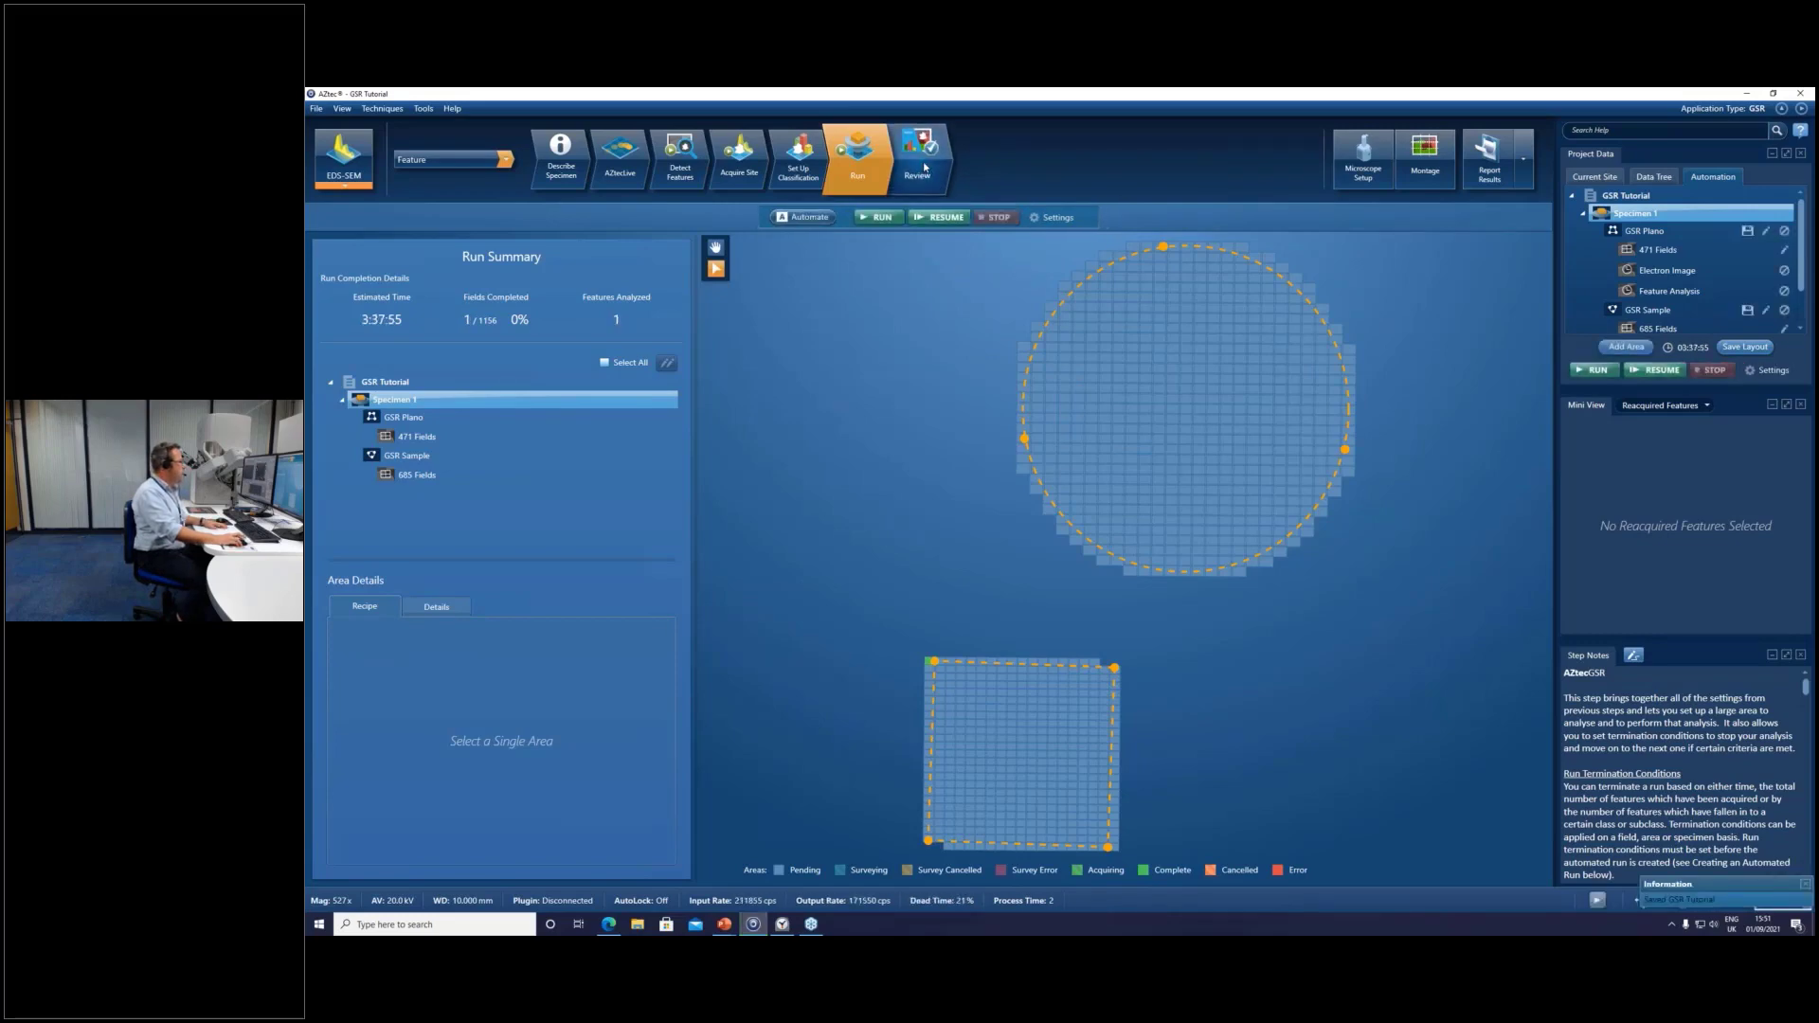
# Open the GSR Sample dataset listed directly above Site 8 for review and filter its features to Characteristic - Pb bearing.
pyautogui.click(1646, 176)
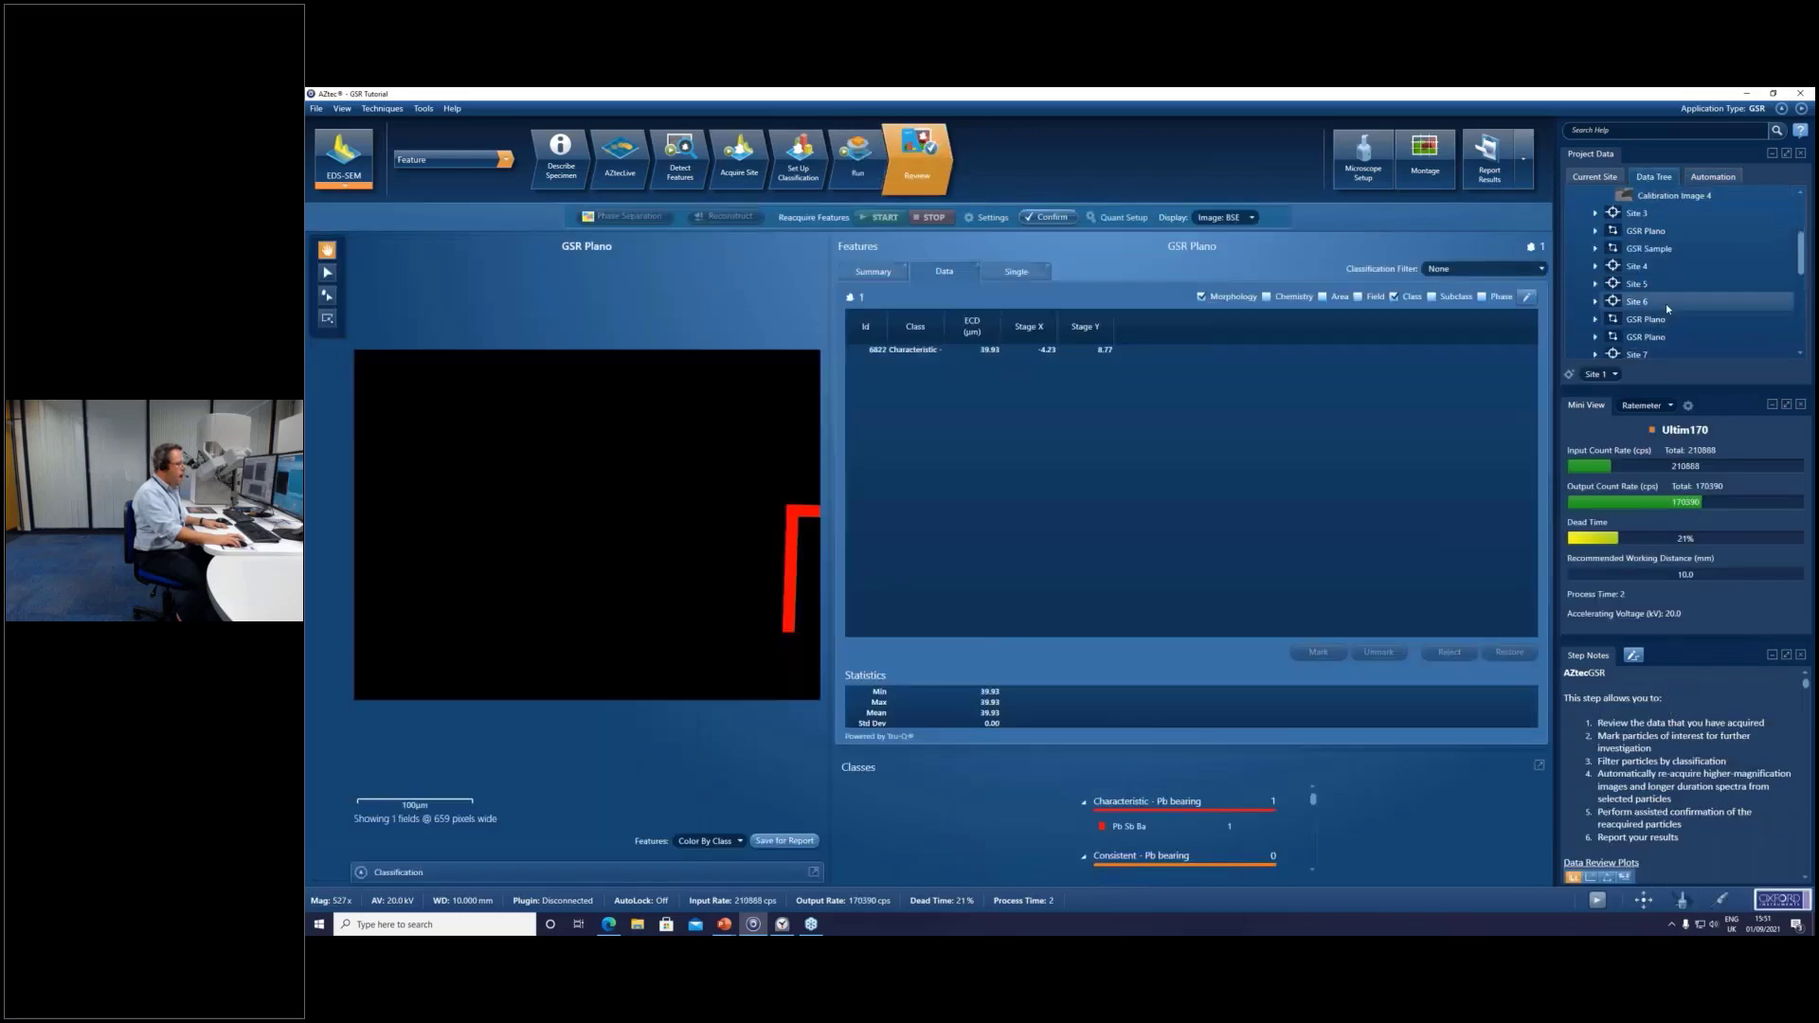
pyautogui.scroll(2, 1654, 274)
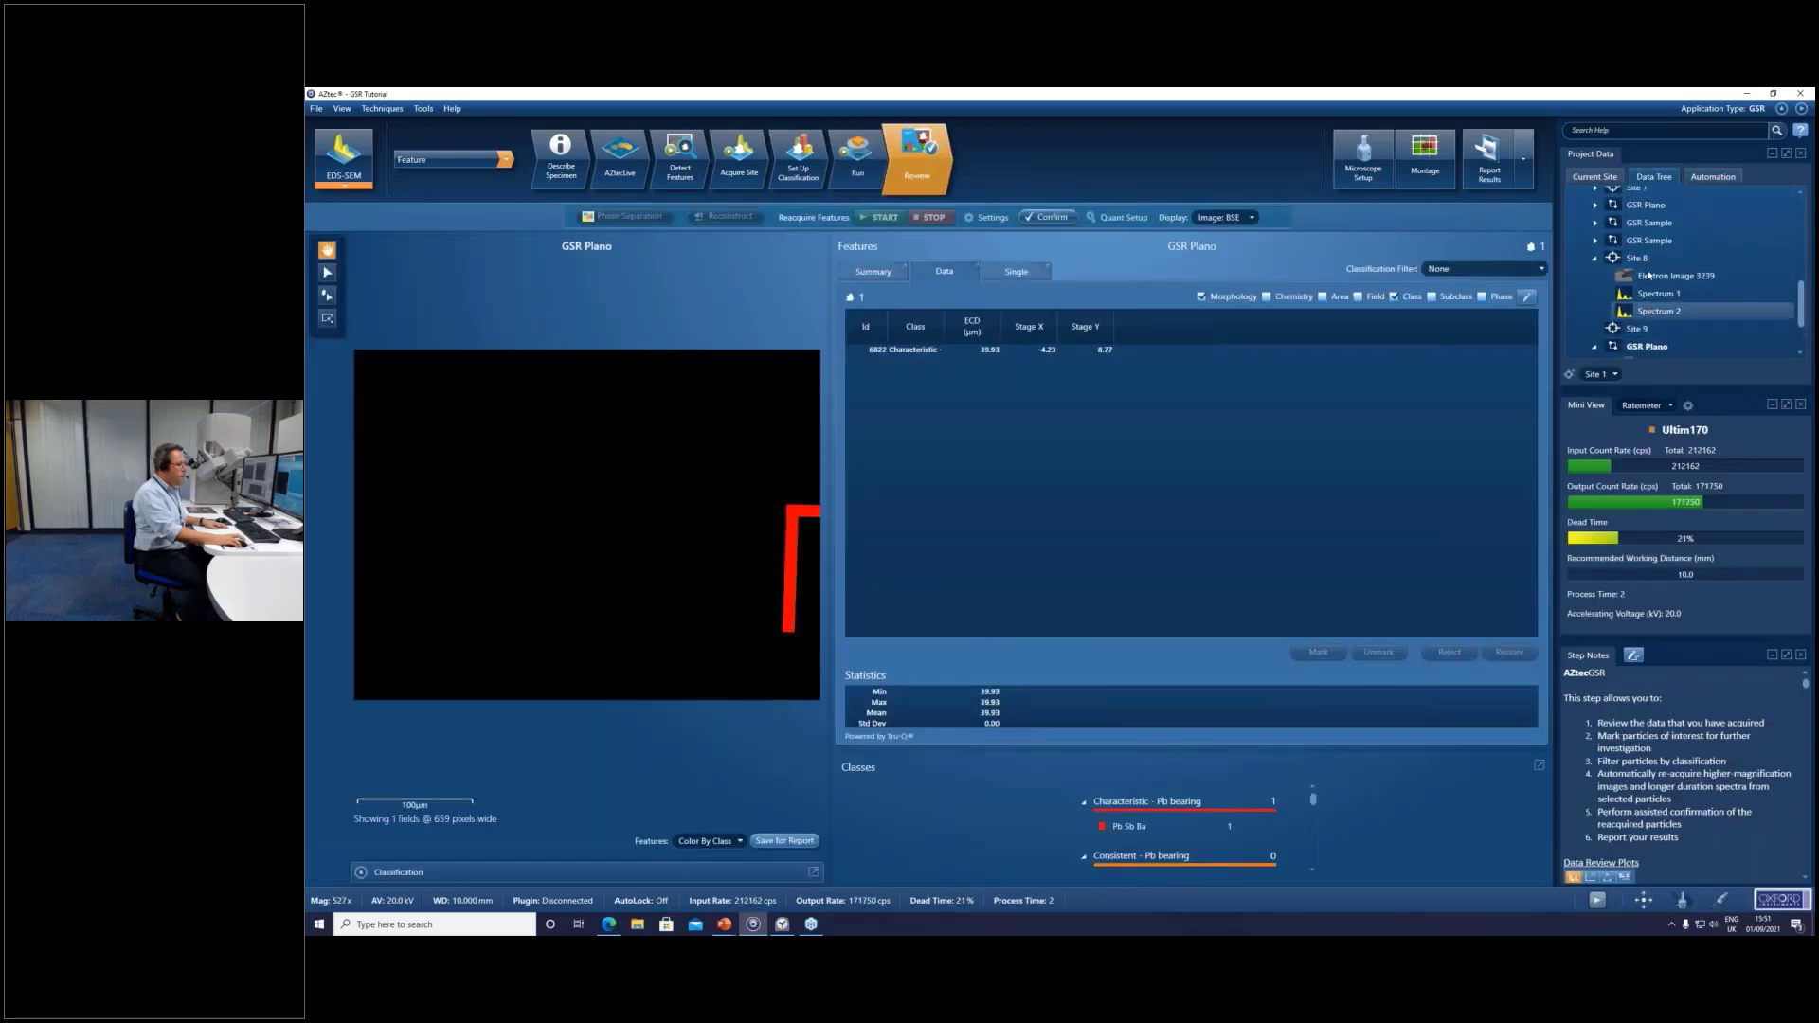
pyautogui.click(1642, 242)
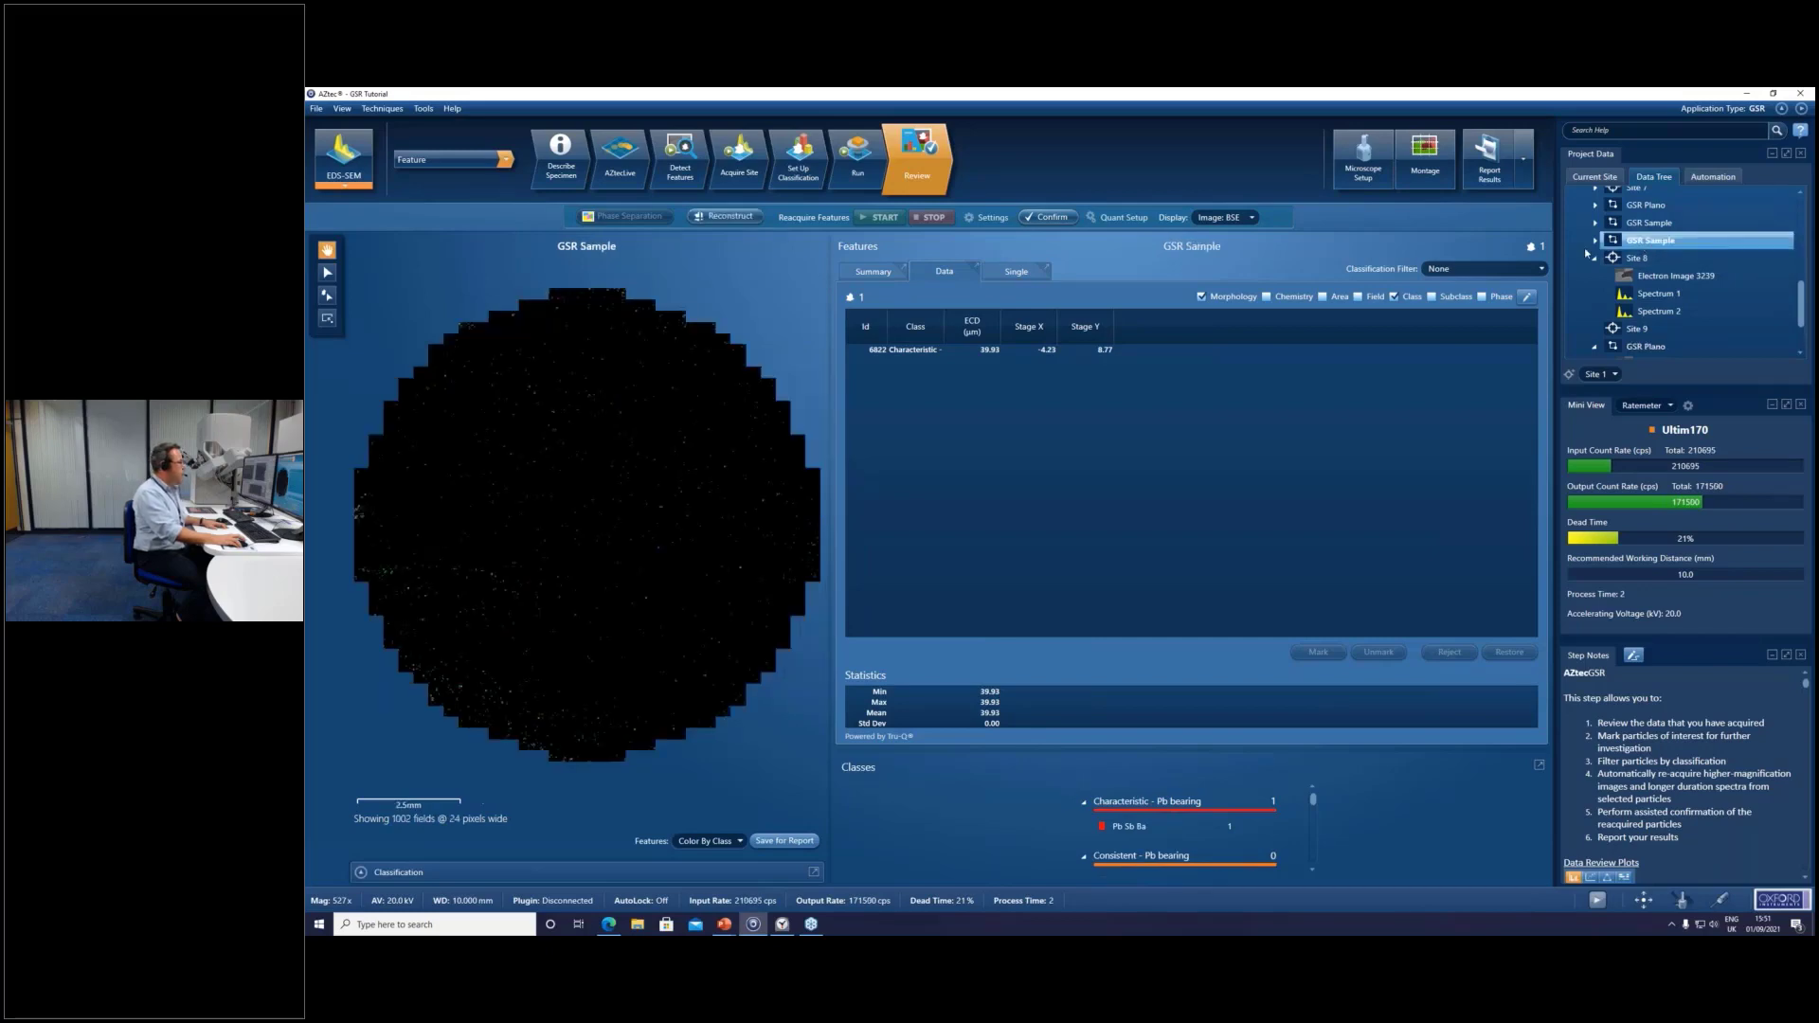
pyautogui.click(1452, 269)
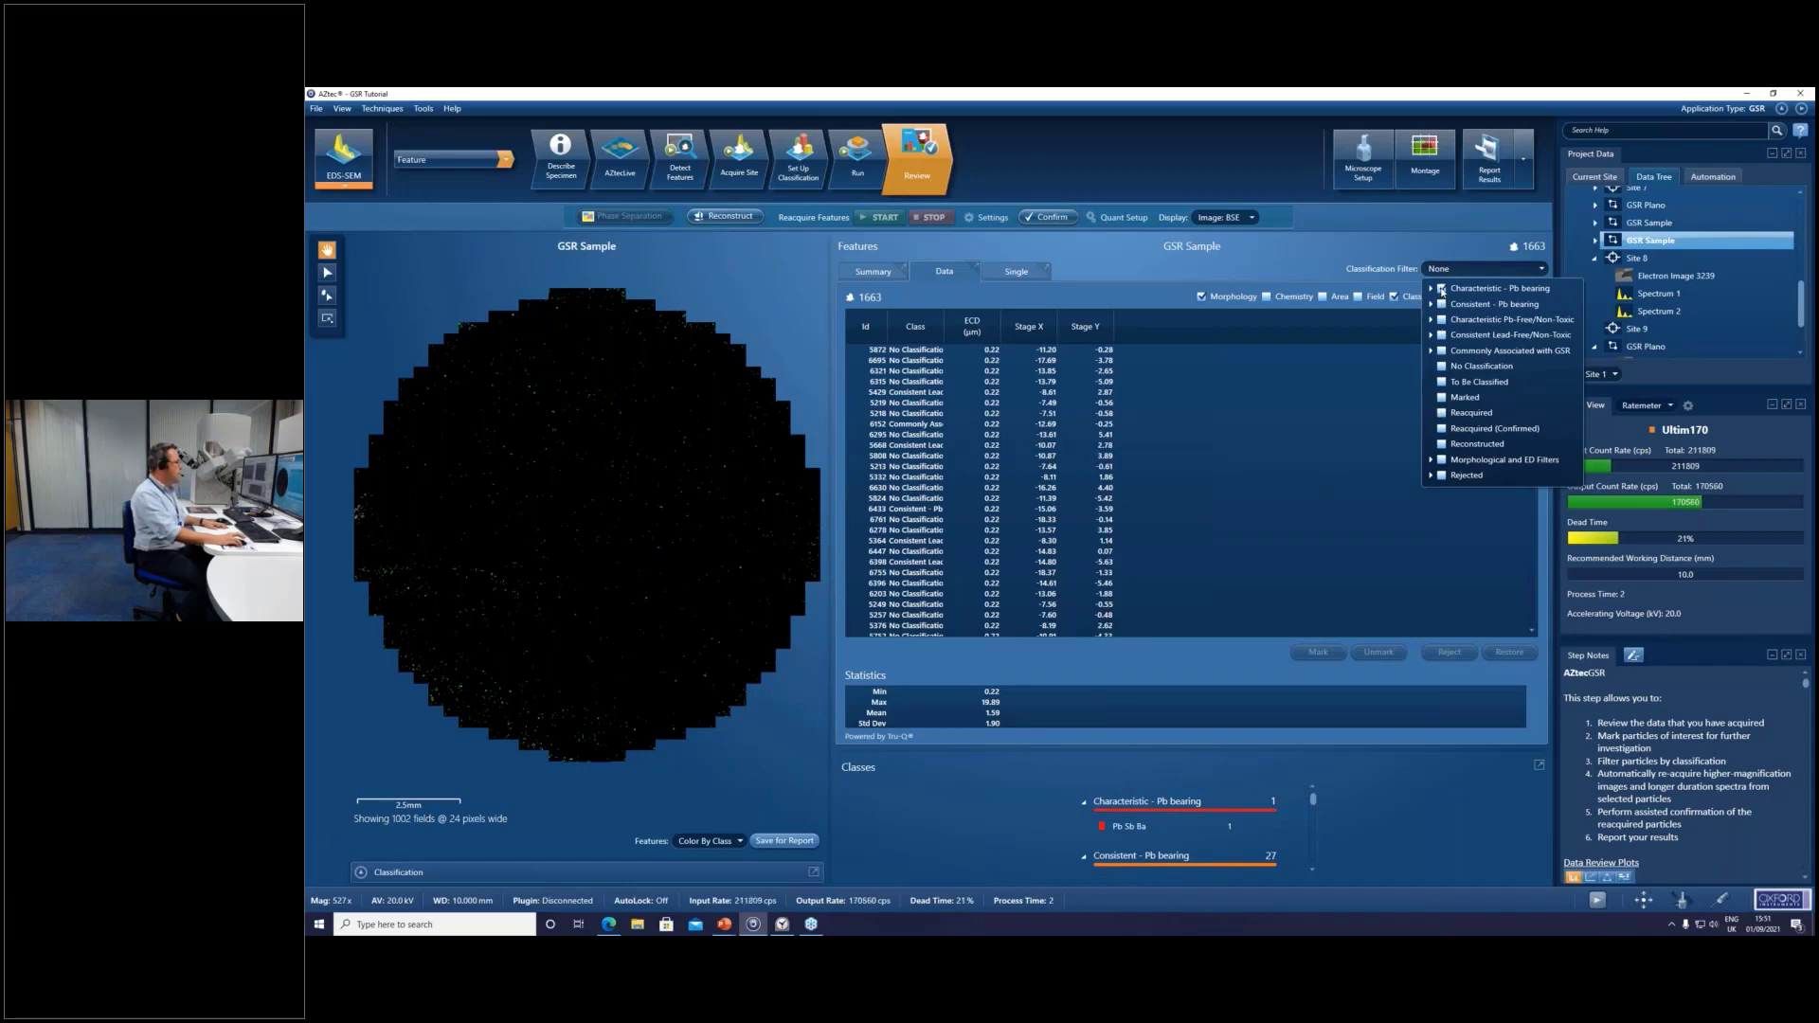
pyautogui.click(1442, 289)
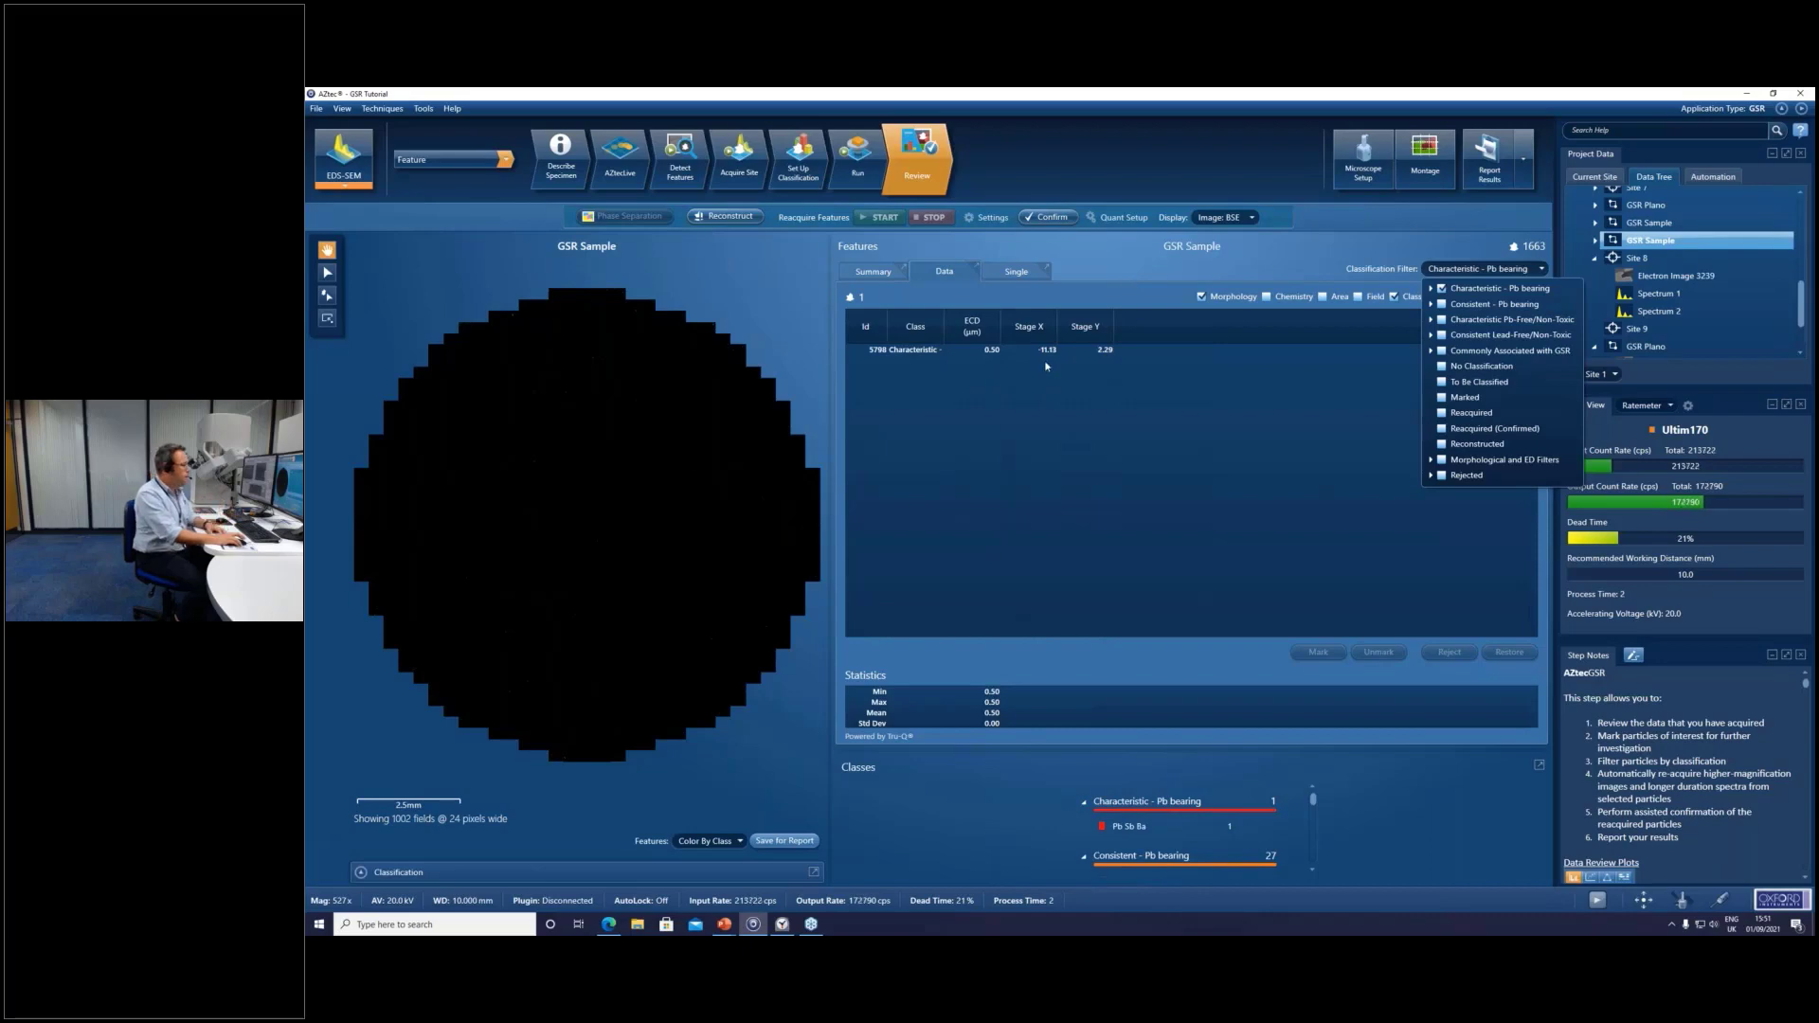
# Select the filtered characteristic particle and start its manual reacquisition.
pyautogui.click(985, 356)
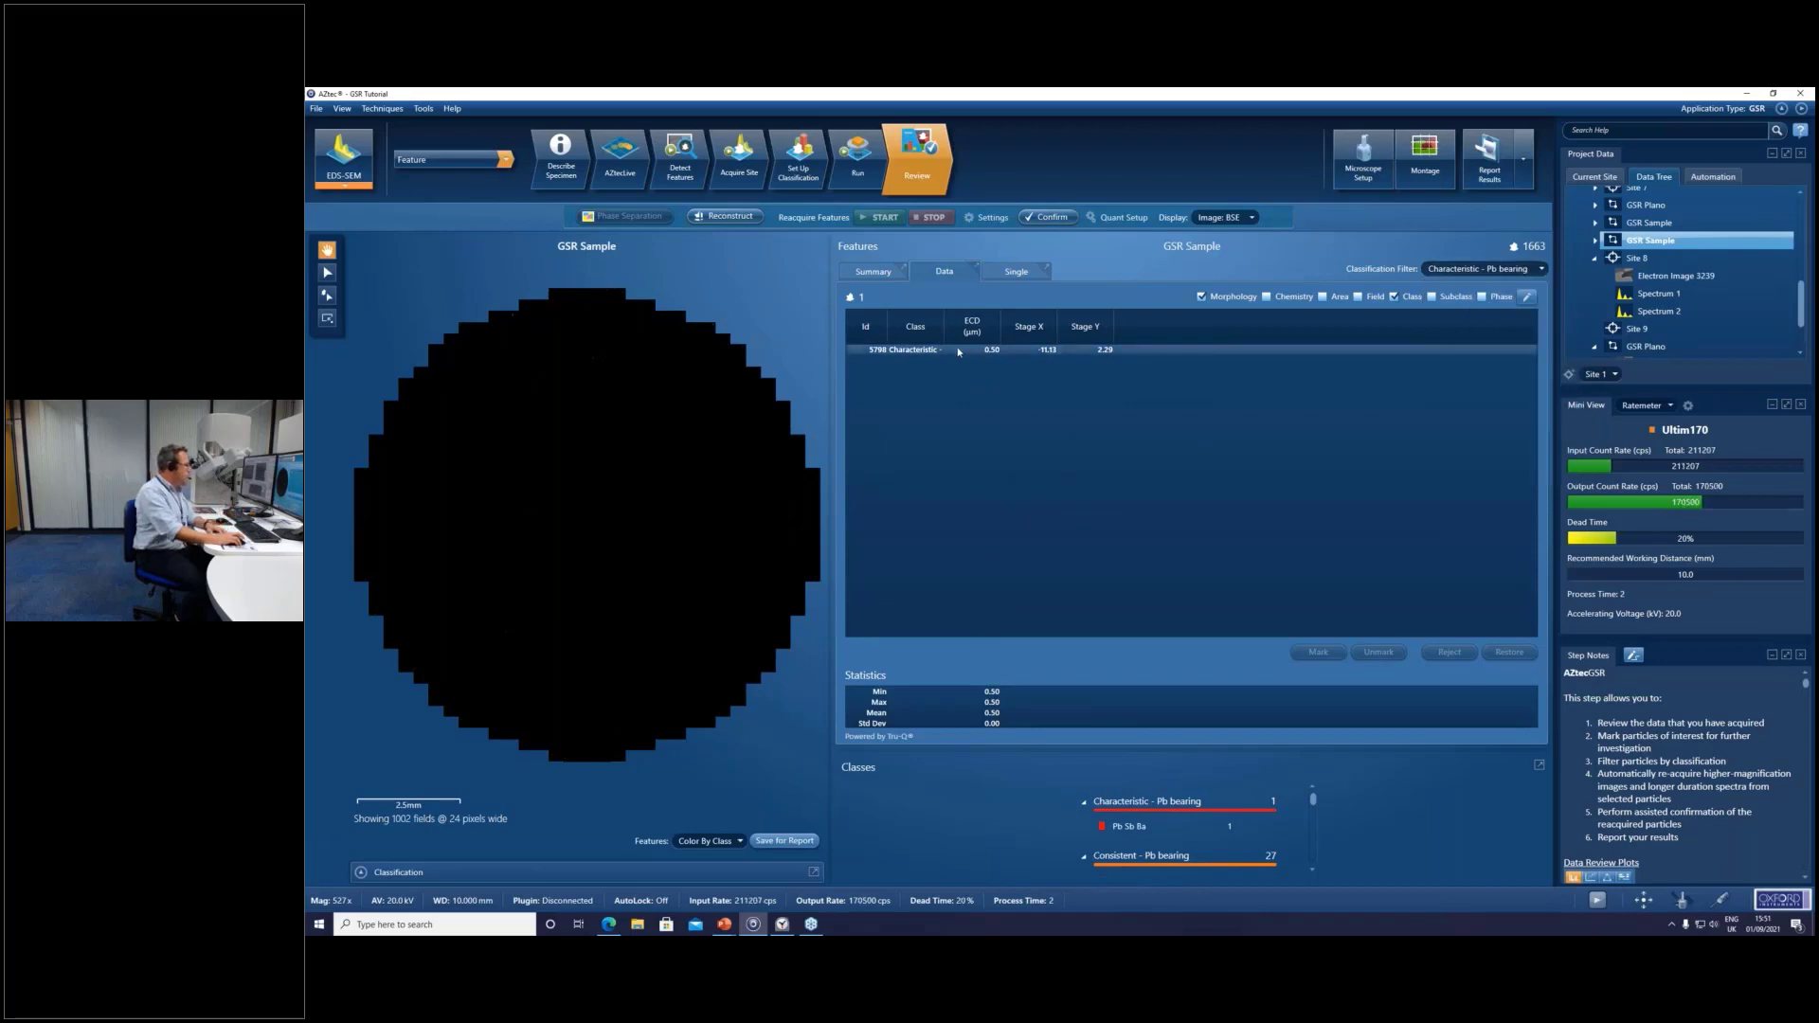
pyautogui.click(958, 351)
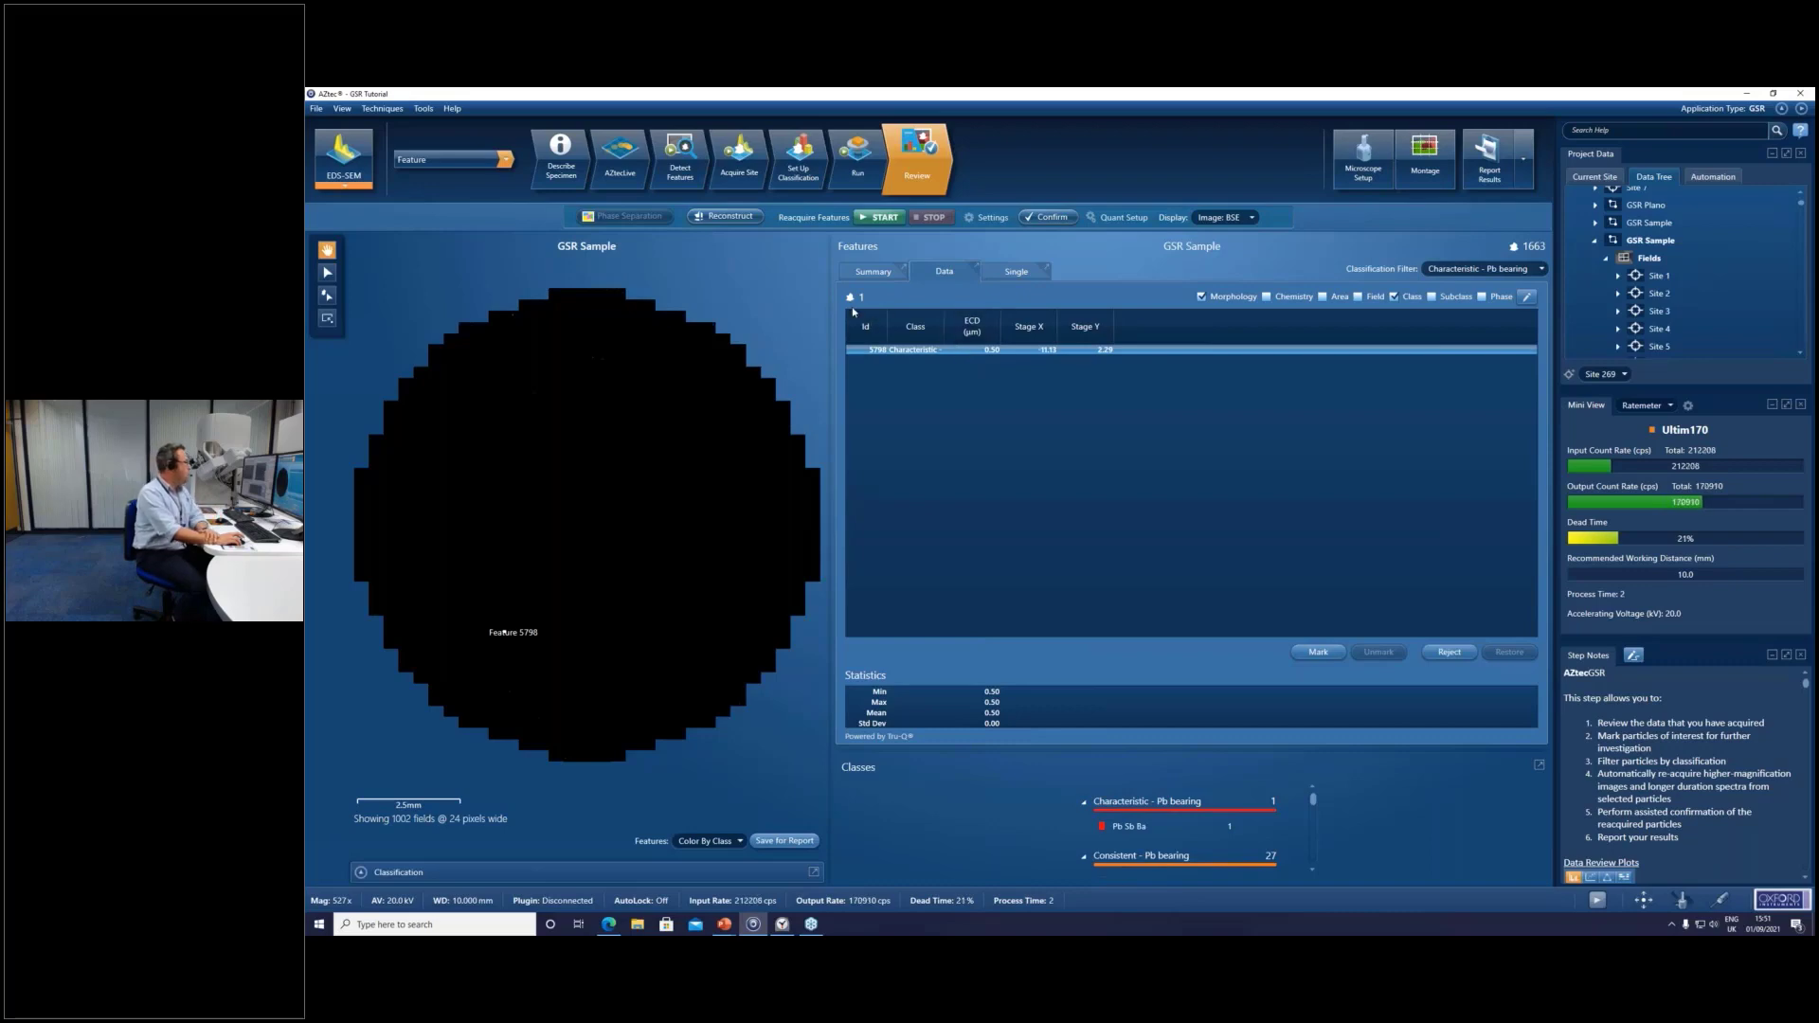
pyautogui.click(880, 221)
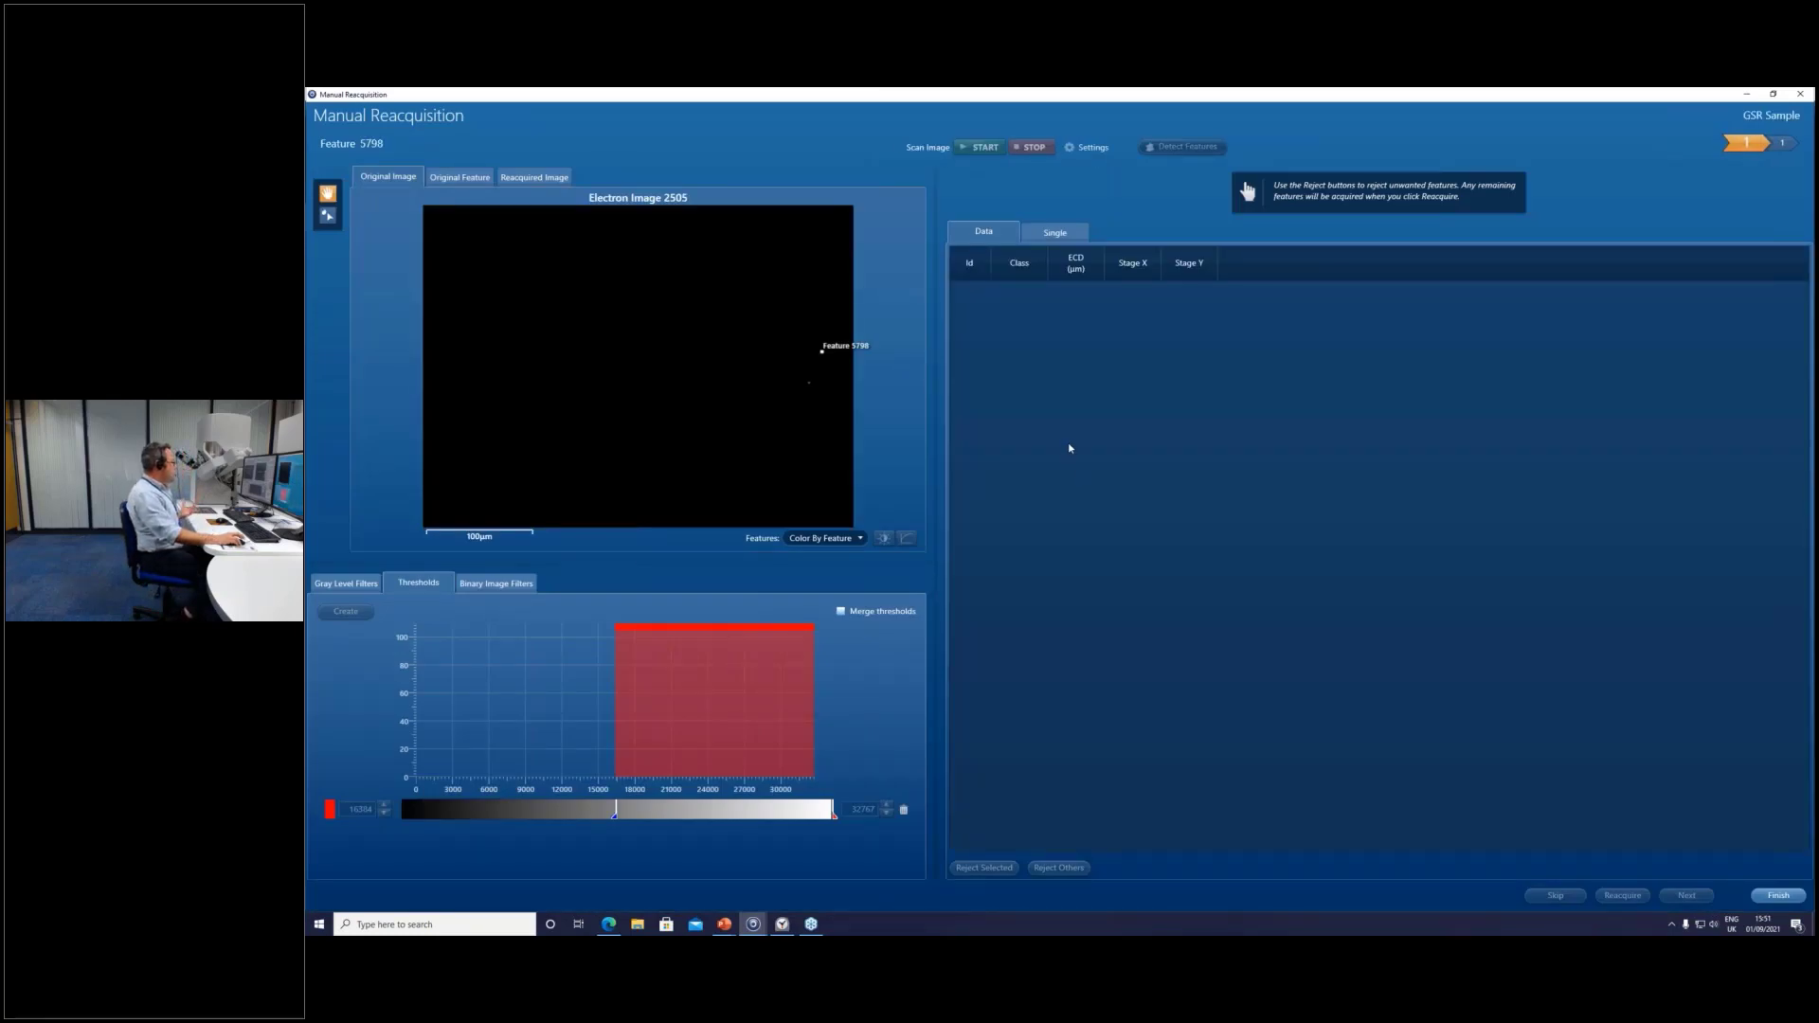
# Set the acquisition time in the reacquisition settings to 5 s.
pyautogui.click(1092, 147)
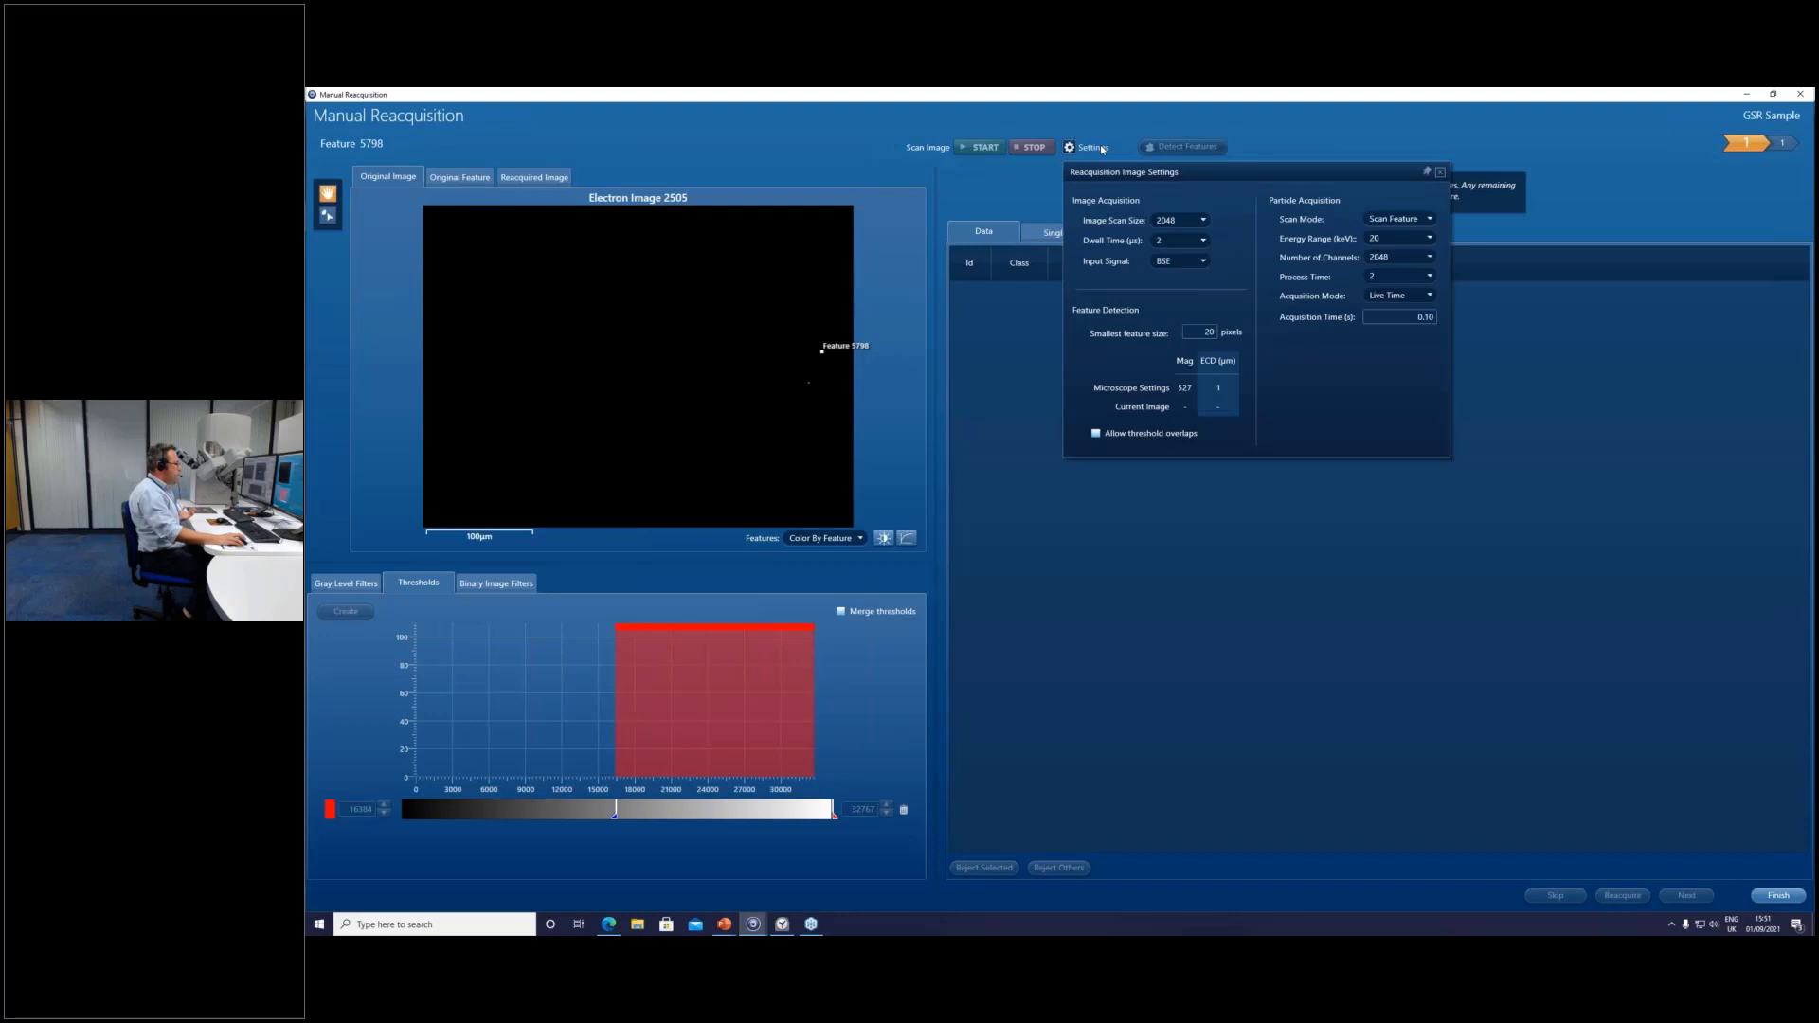
pyautogui.click(1376, 315)
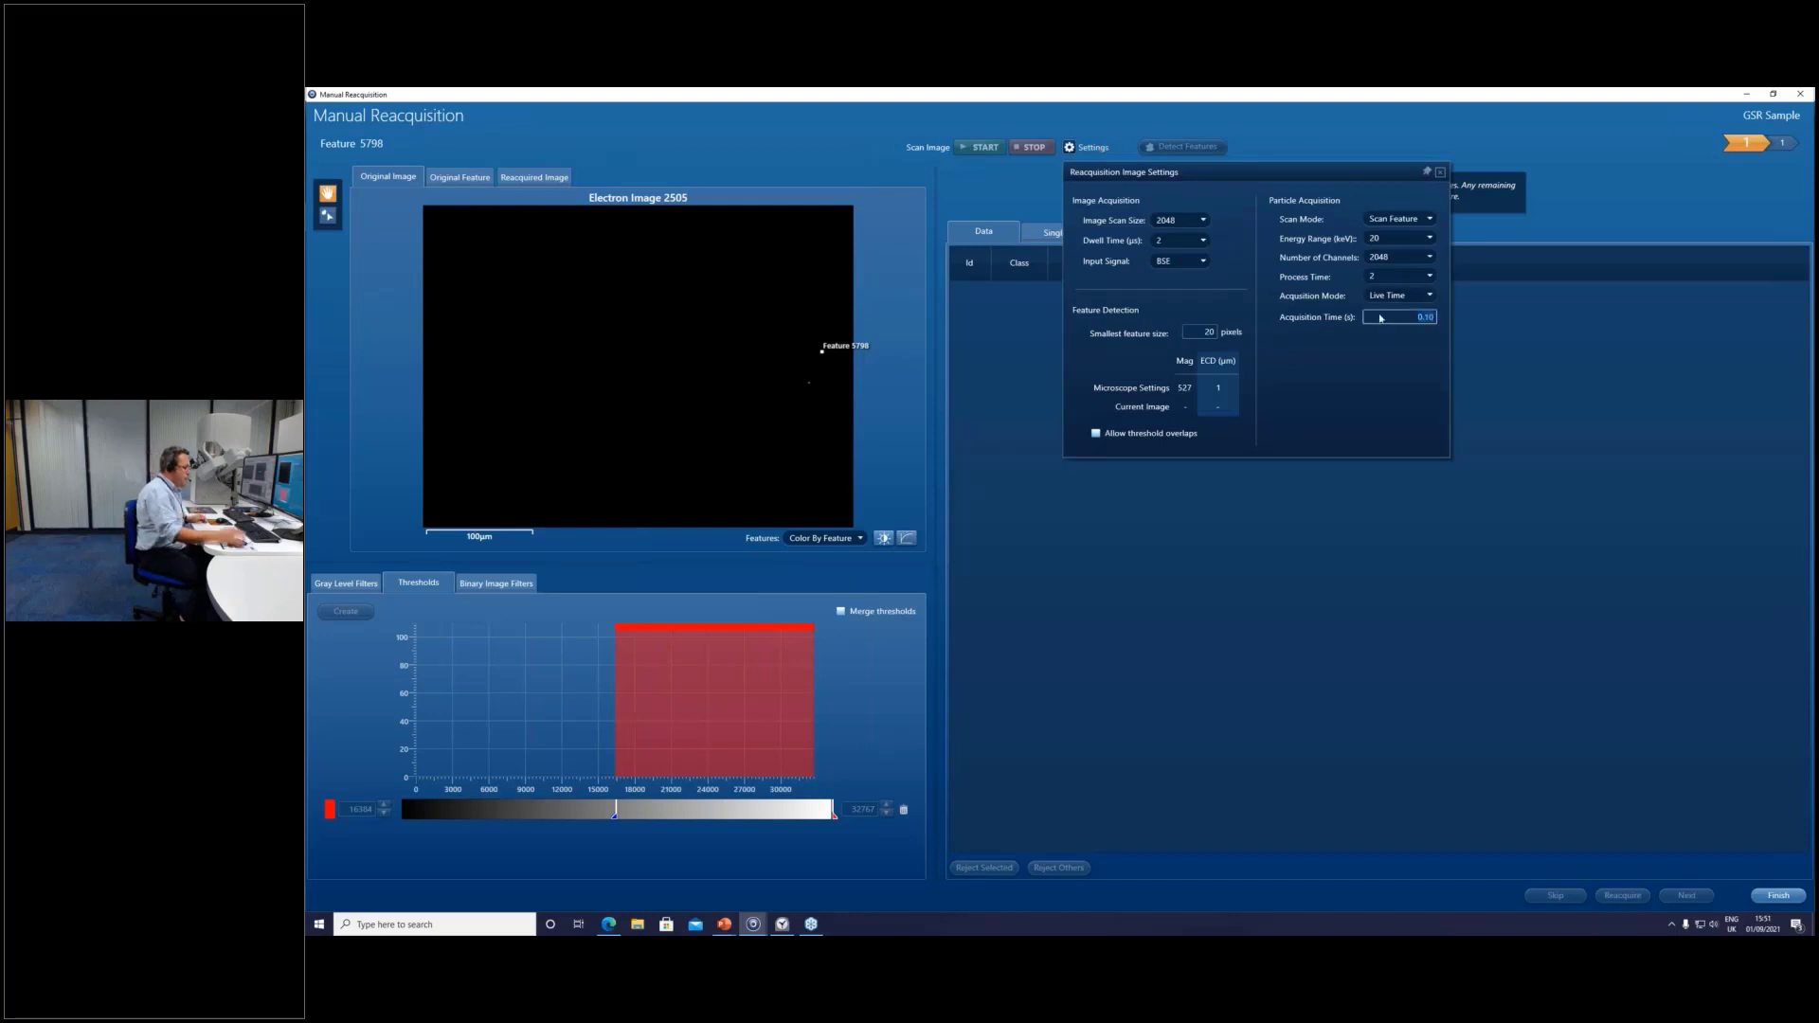
pyautogui.write('5')
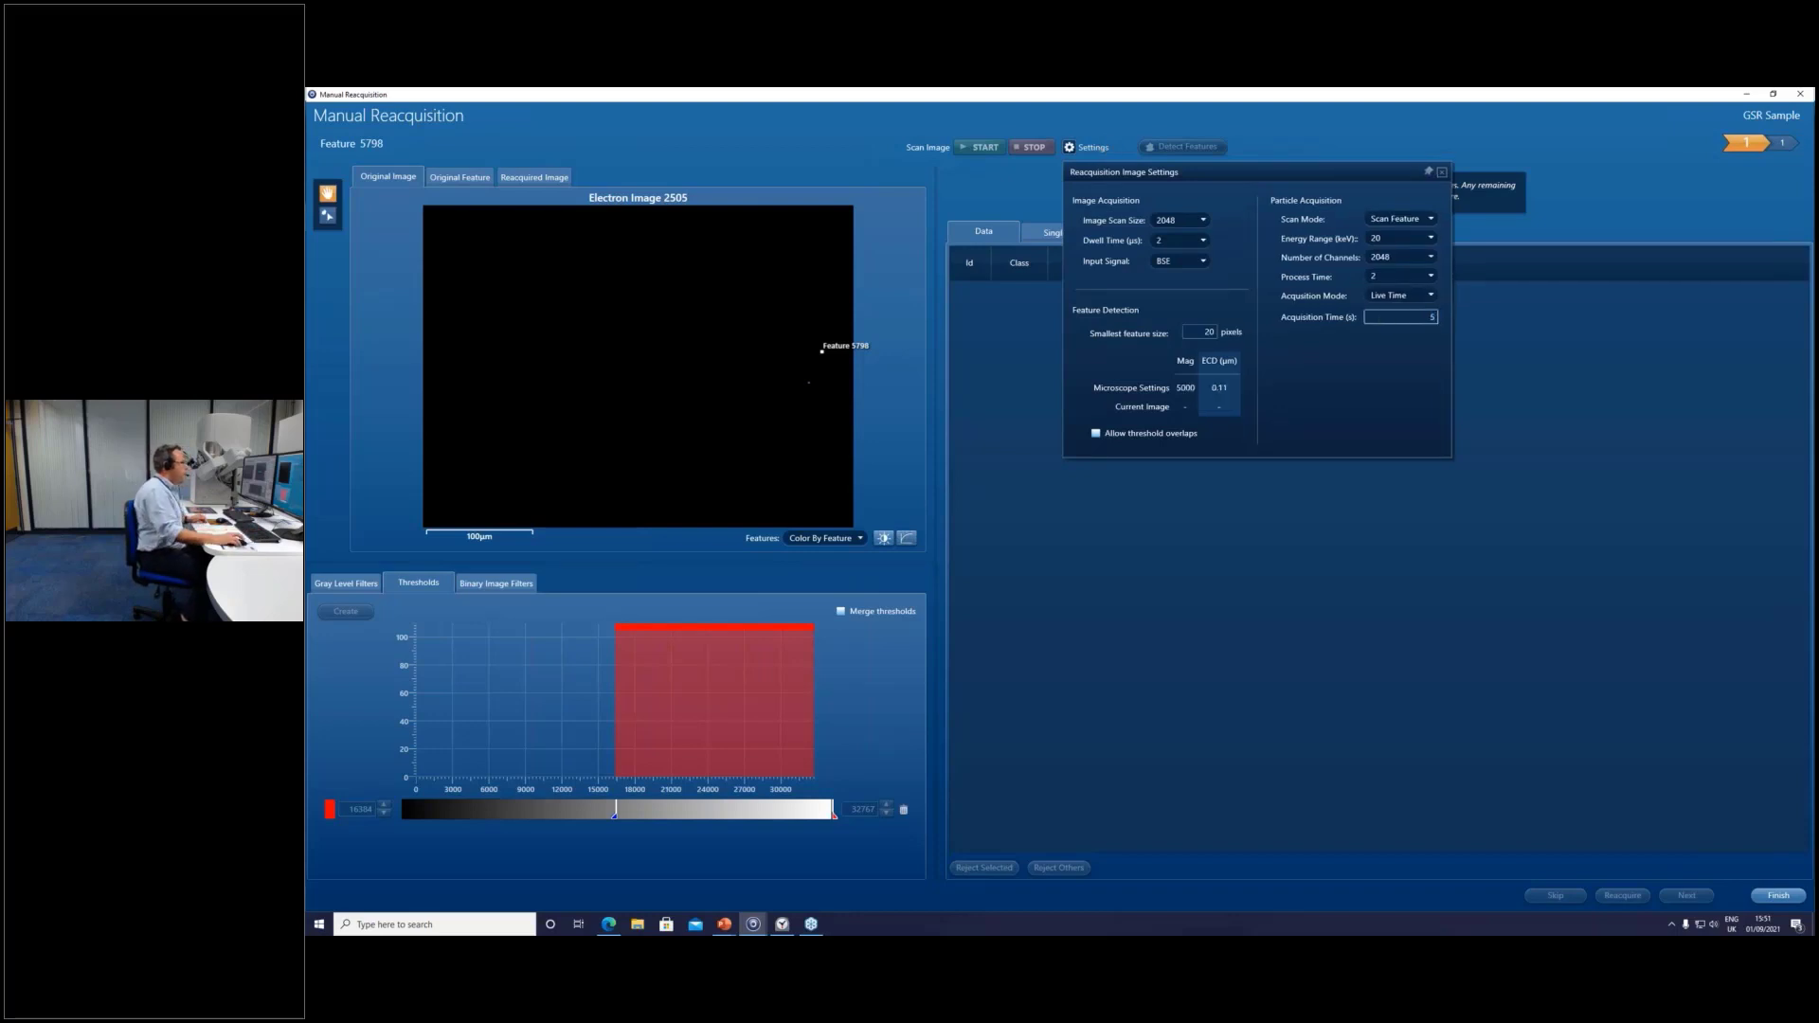
pyautogui.click(978, 174)
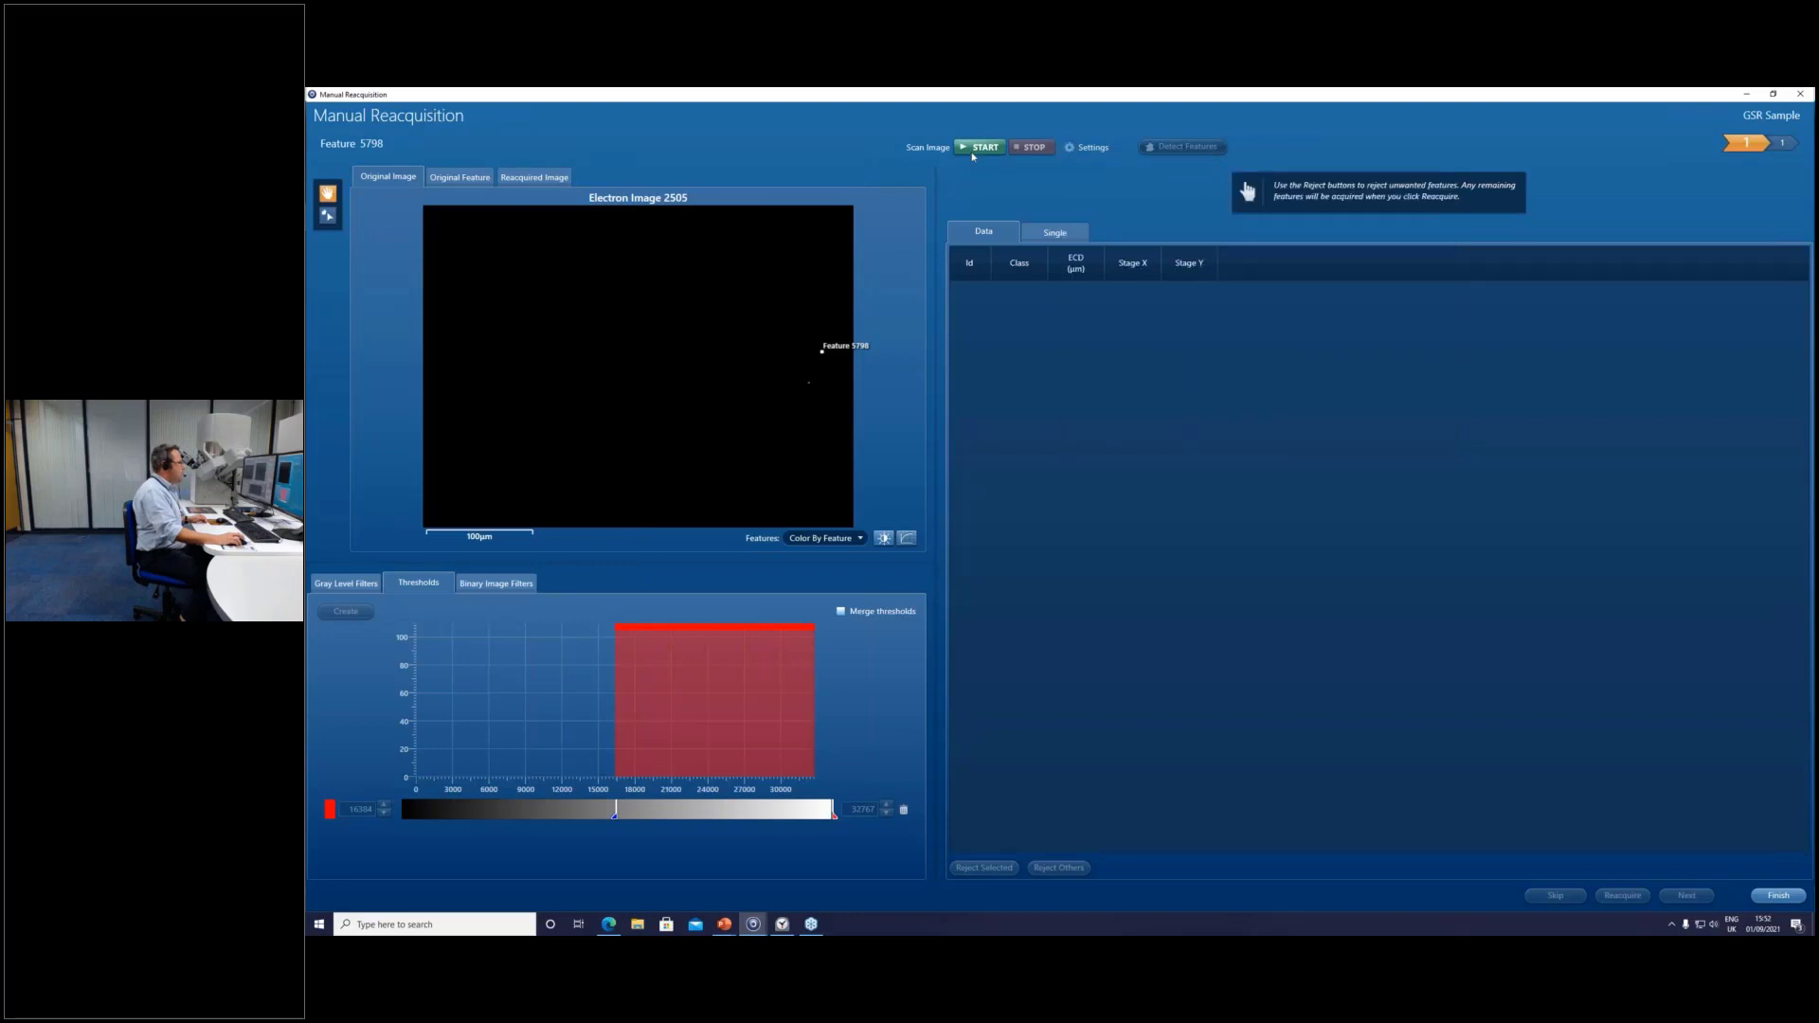
# Rescan the particle until it is imaged at higher magnification, and lower its detection threshold to 6406.
pyautogui.click(981, 147)
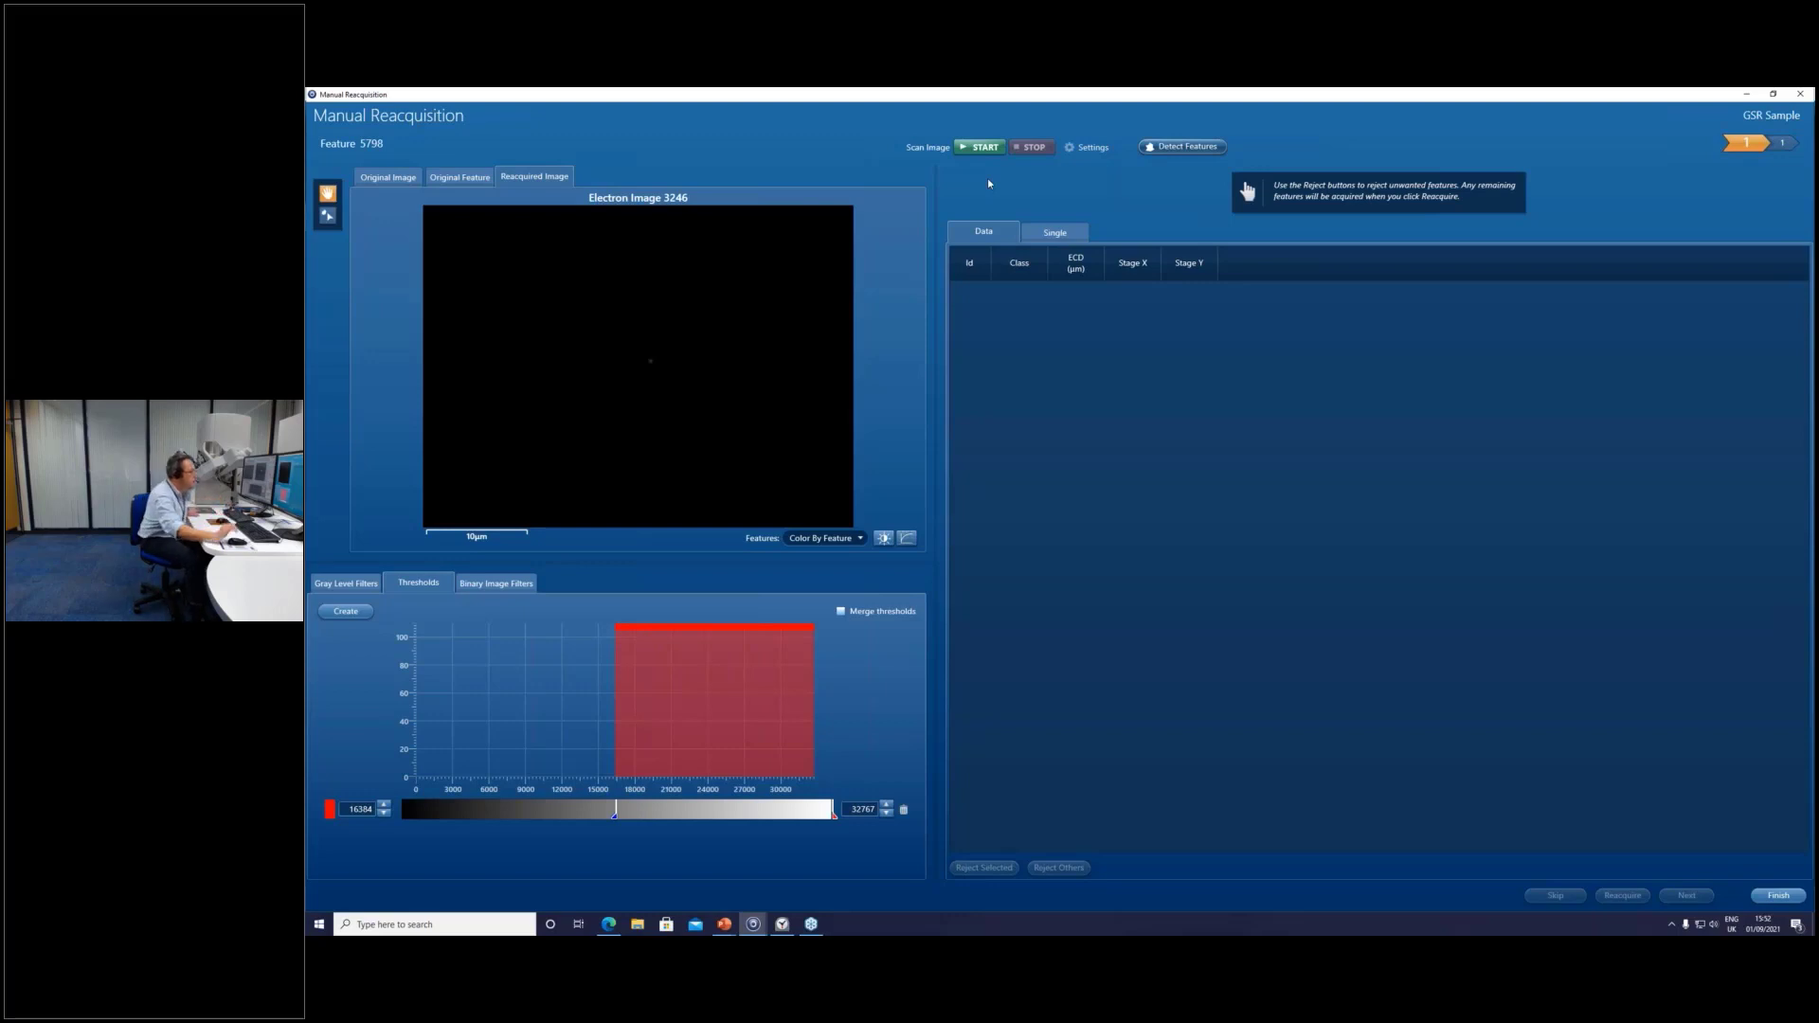
pyautogui.click(979, 149)
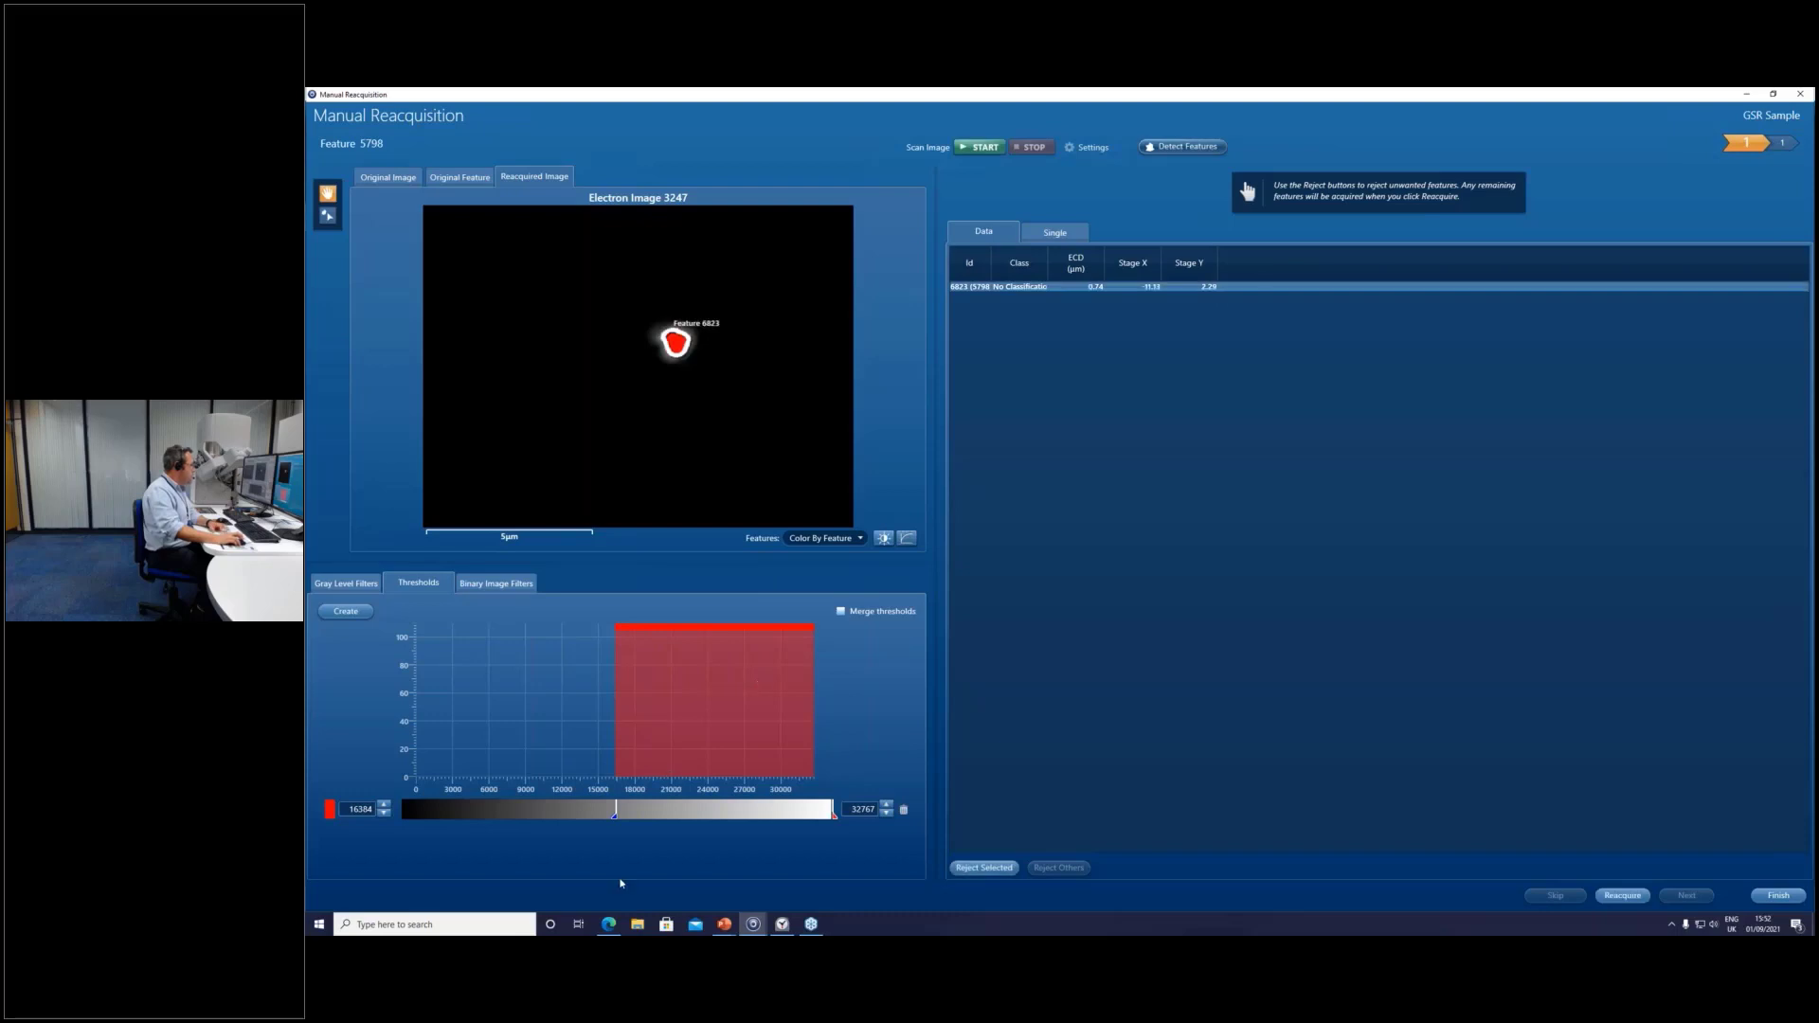
pyautogui.moveTo(607, 809); pyautogui.dragTo(486, 834)
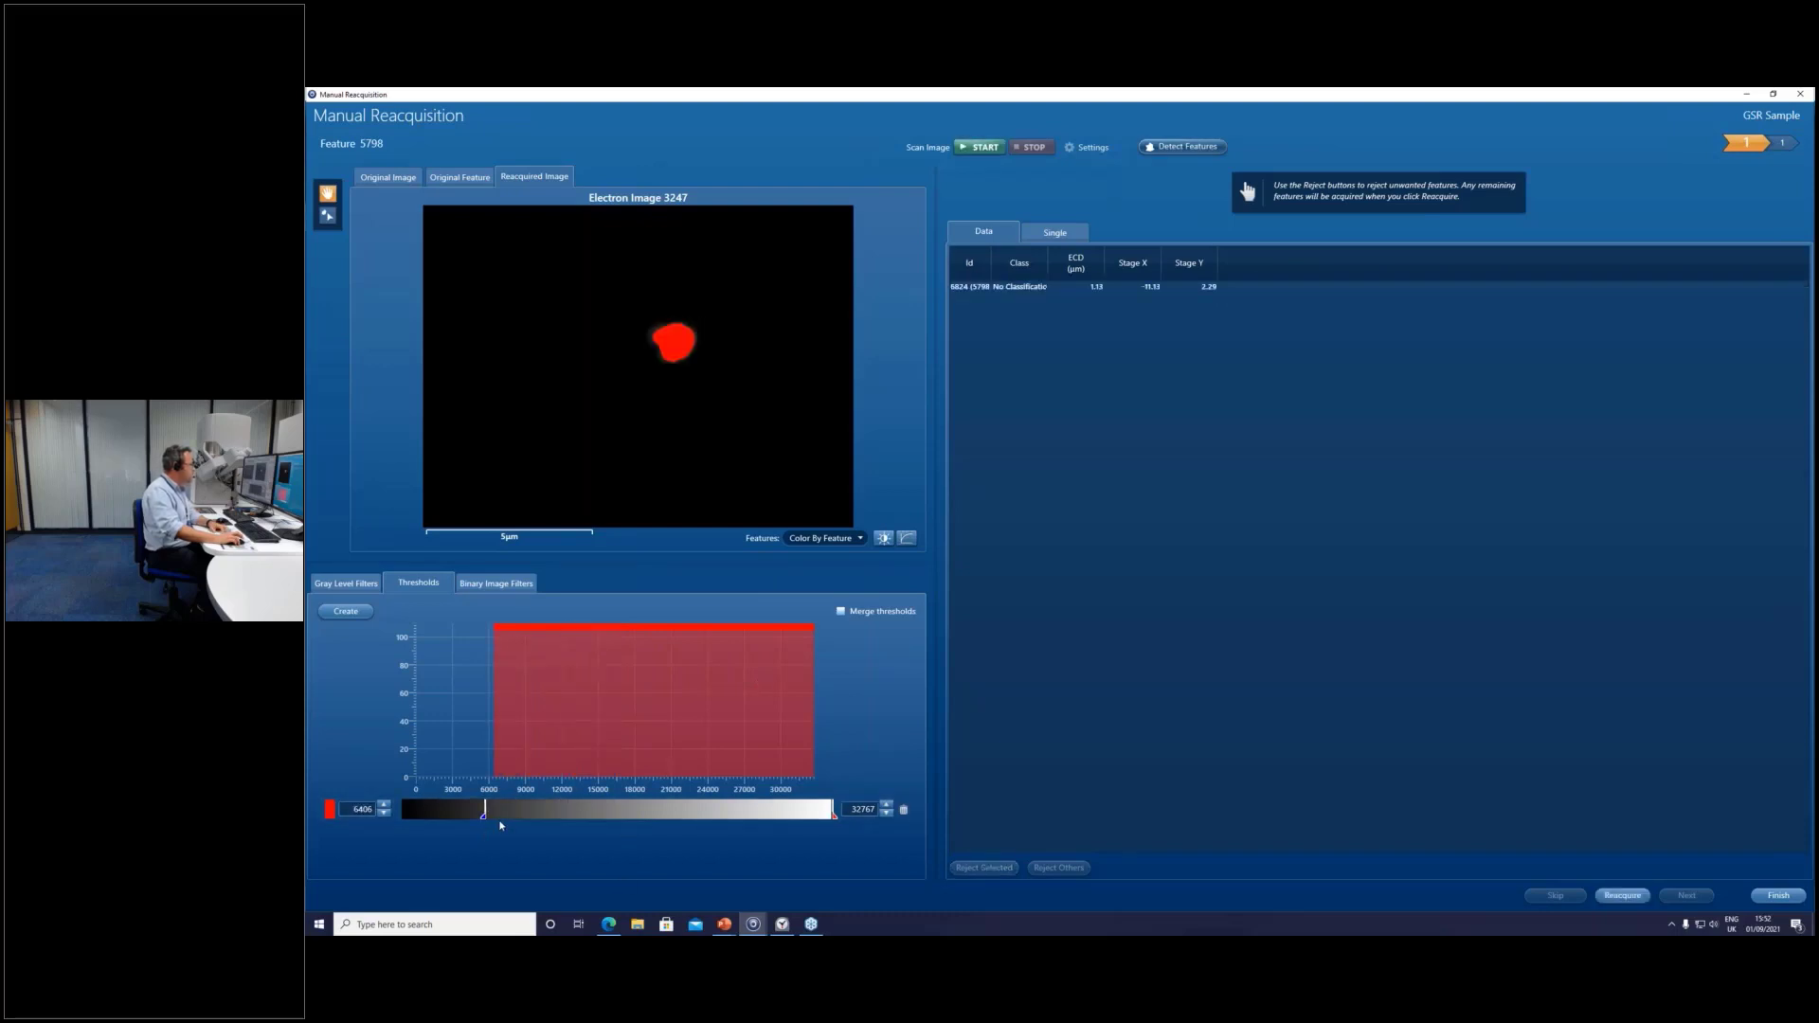
# Show the detected particle's single-feature details, reacquire its analysis, and finish the manual reacquisition.
pyautogui.click(1044, 238)
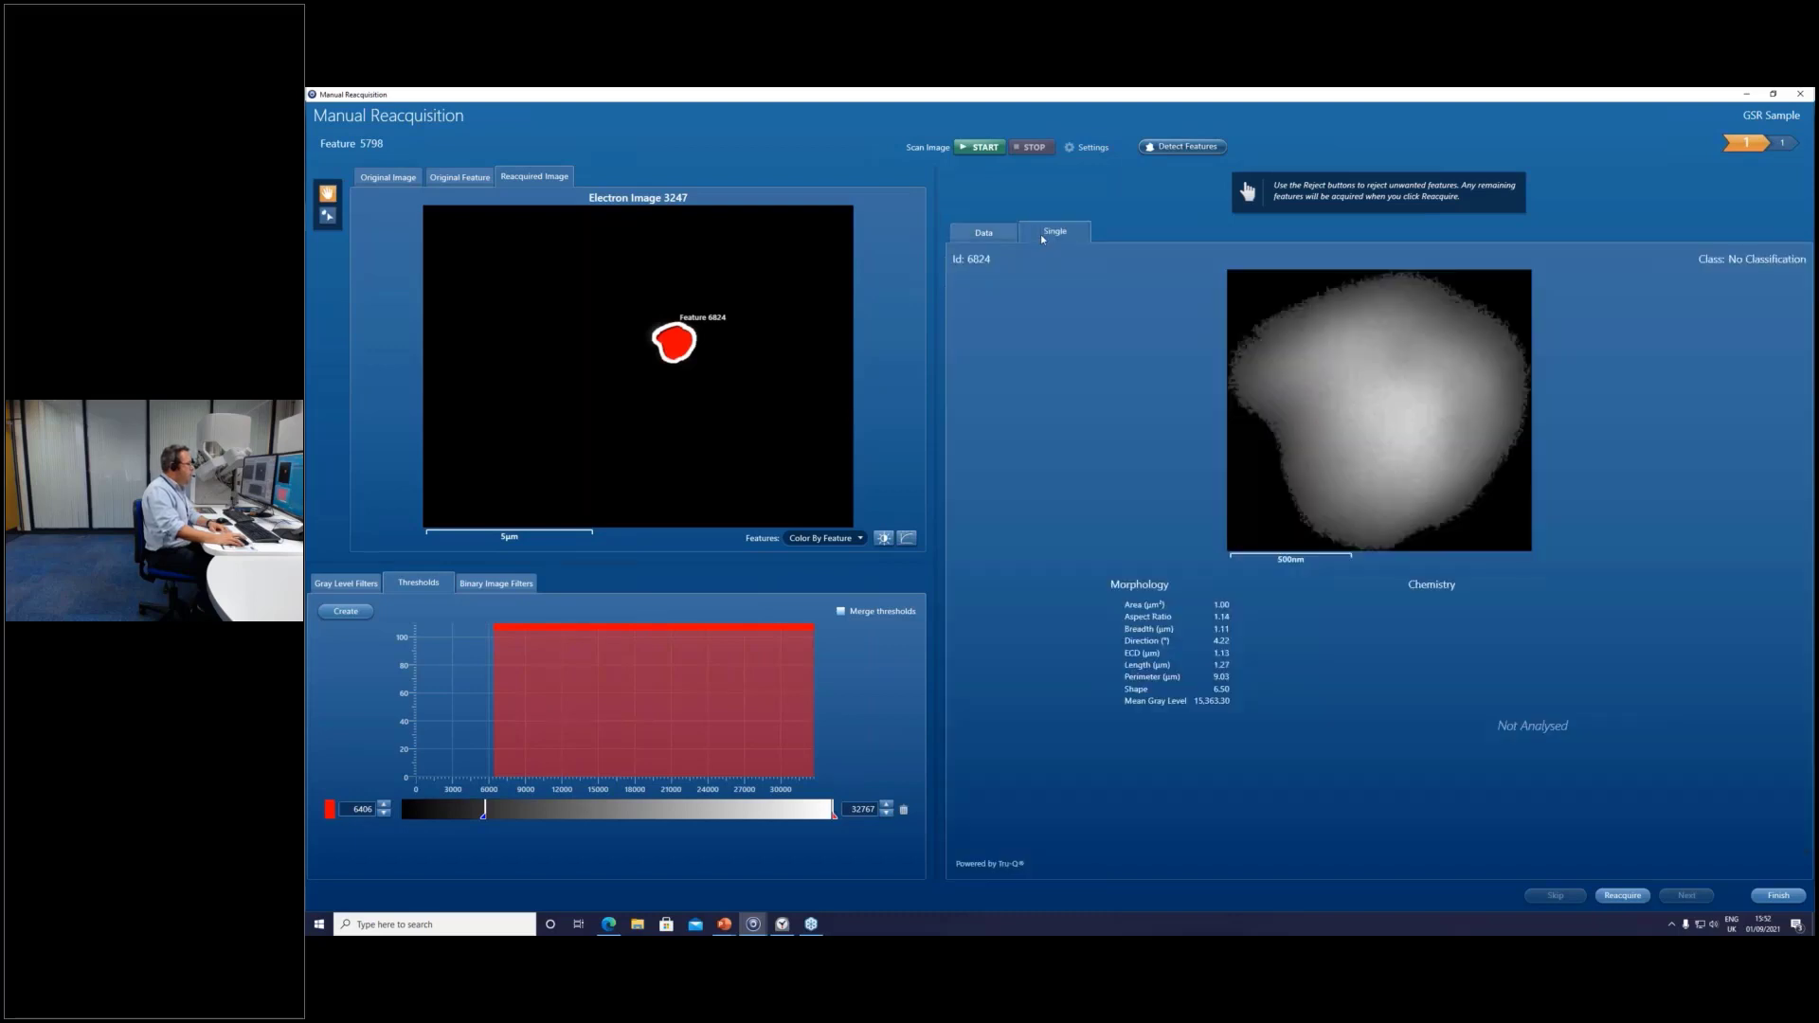
pyautogui.click(1638, 900)
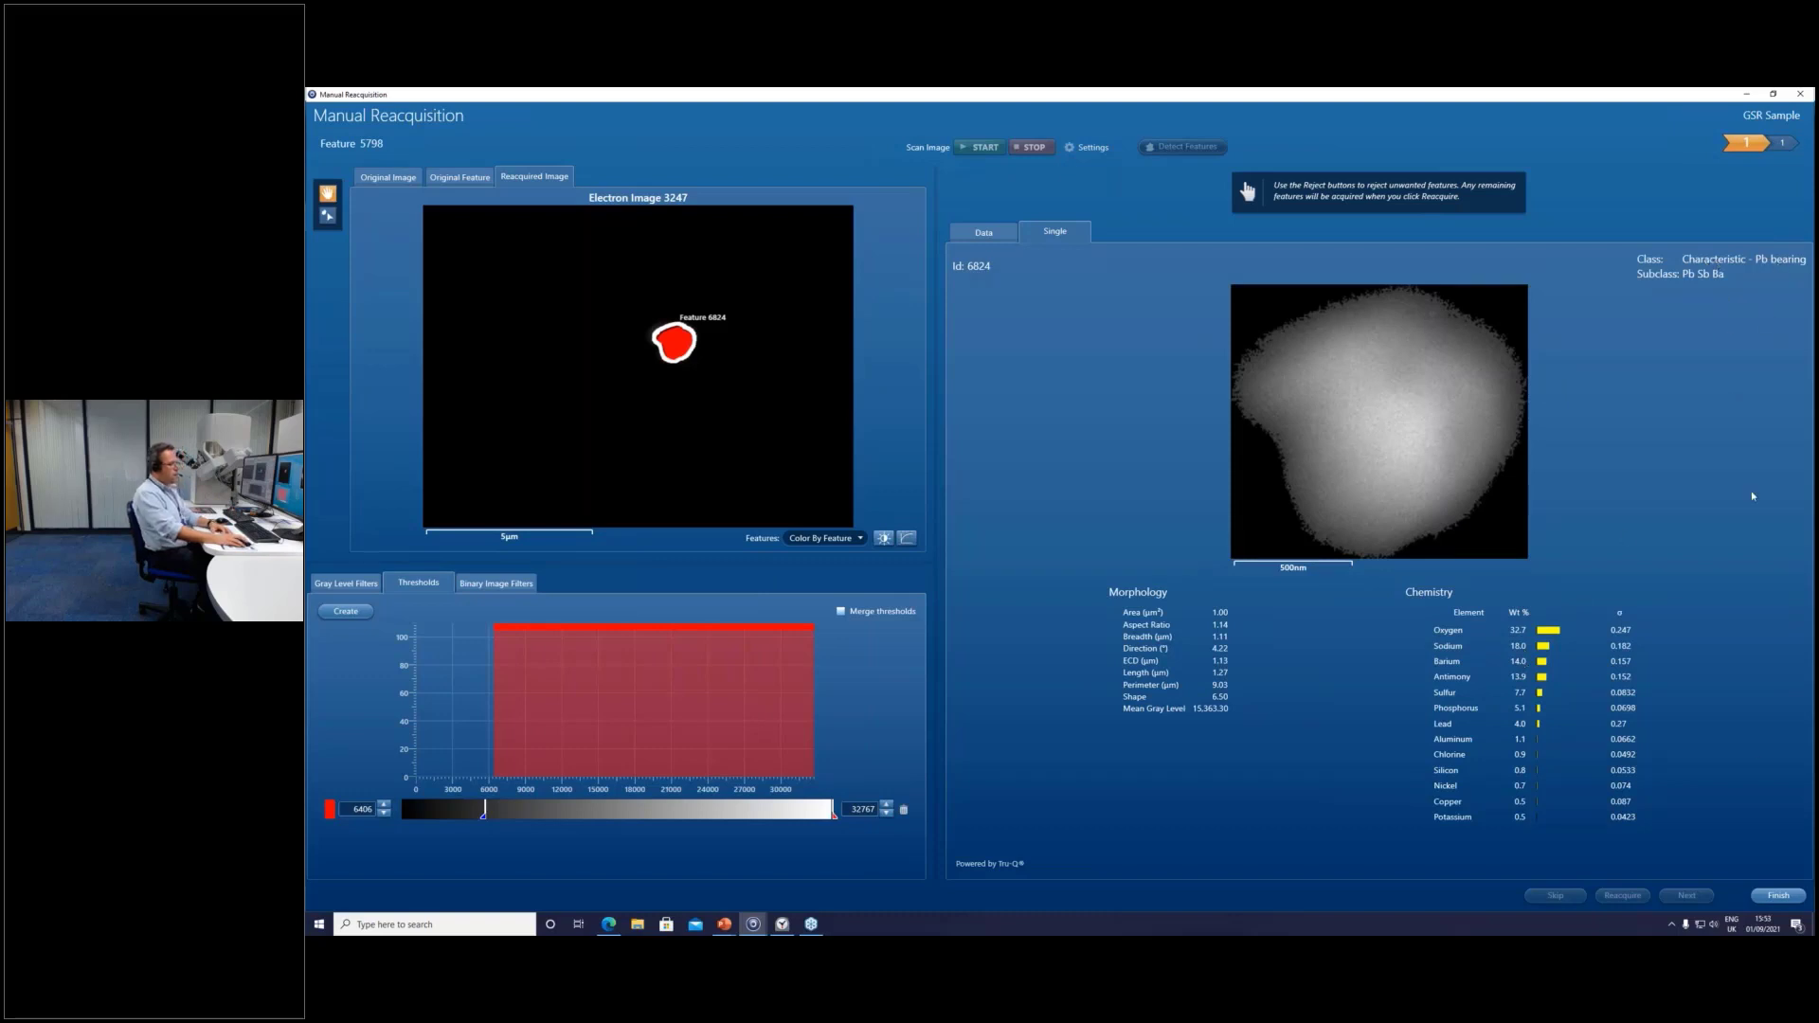
pyautogui.click(1772, 897)
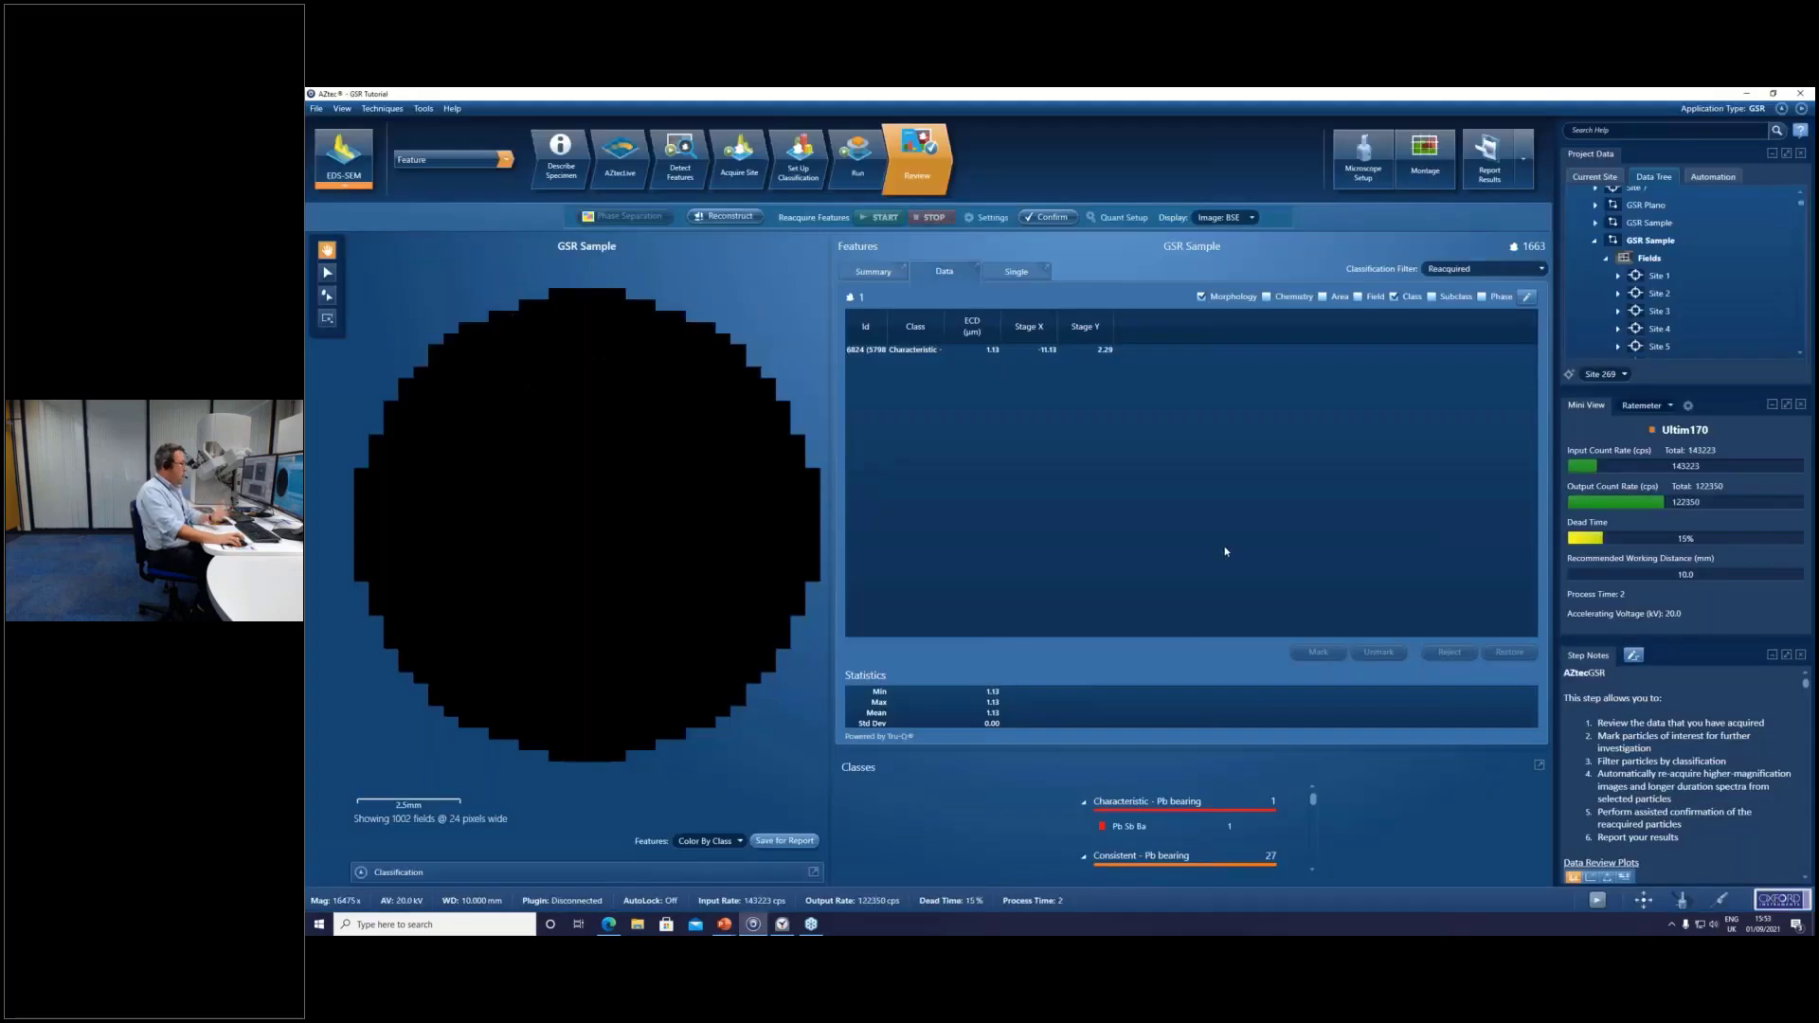
# Review the reacquired particle's element confirmation and single-feature data, confirm the particle, and finish the review.
pyautogui.click(1048, 218)
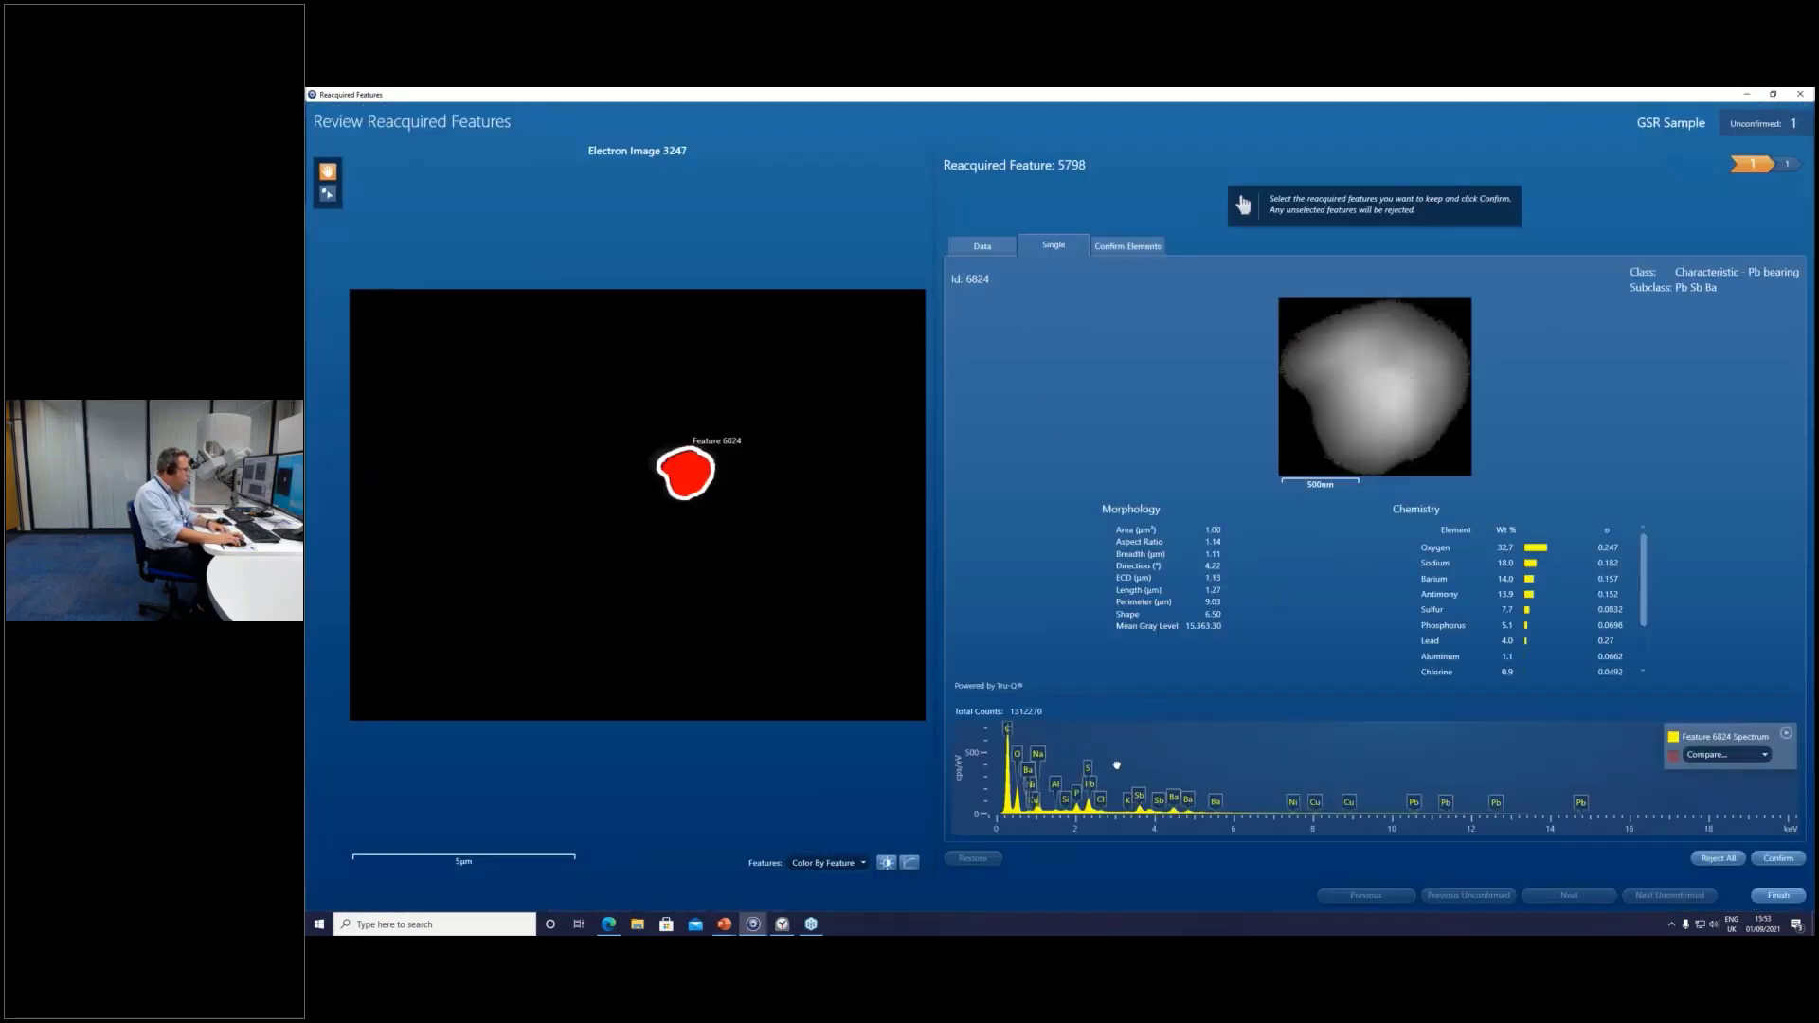
pyautogui.click(1120, 248)
pyautogui.click(1054, 249)
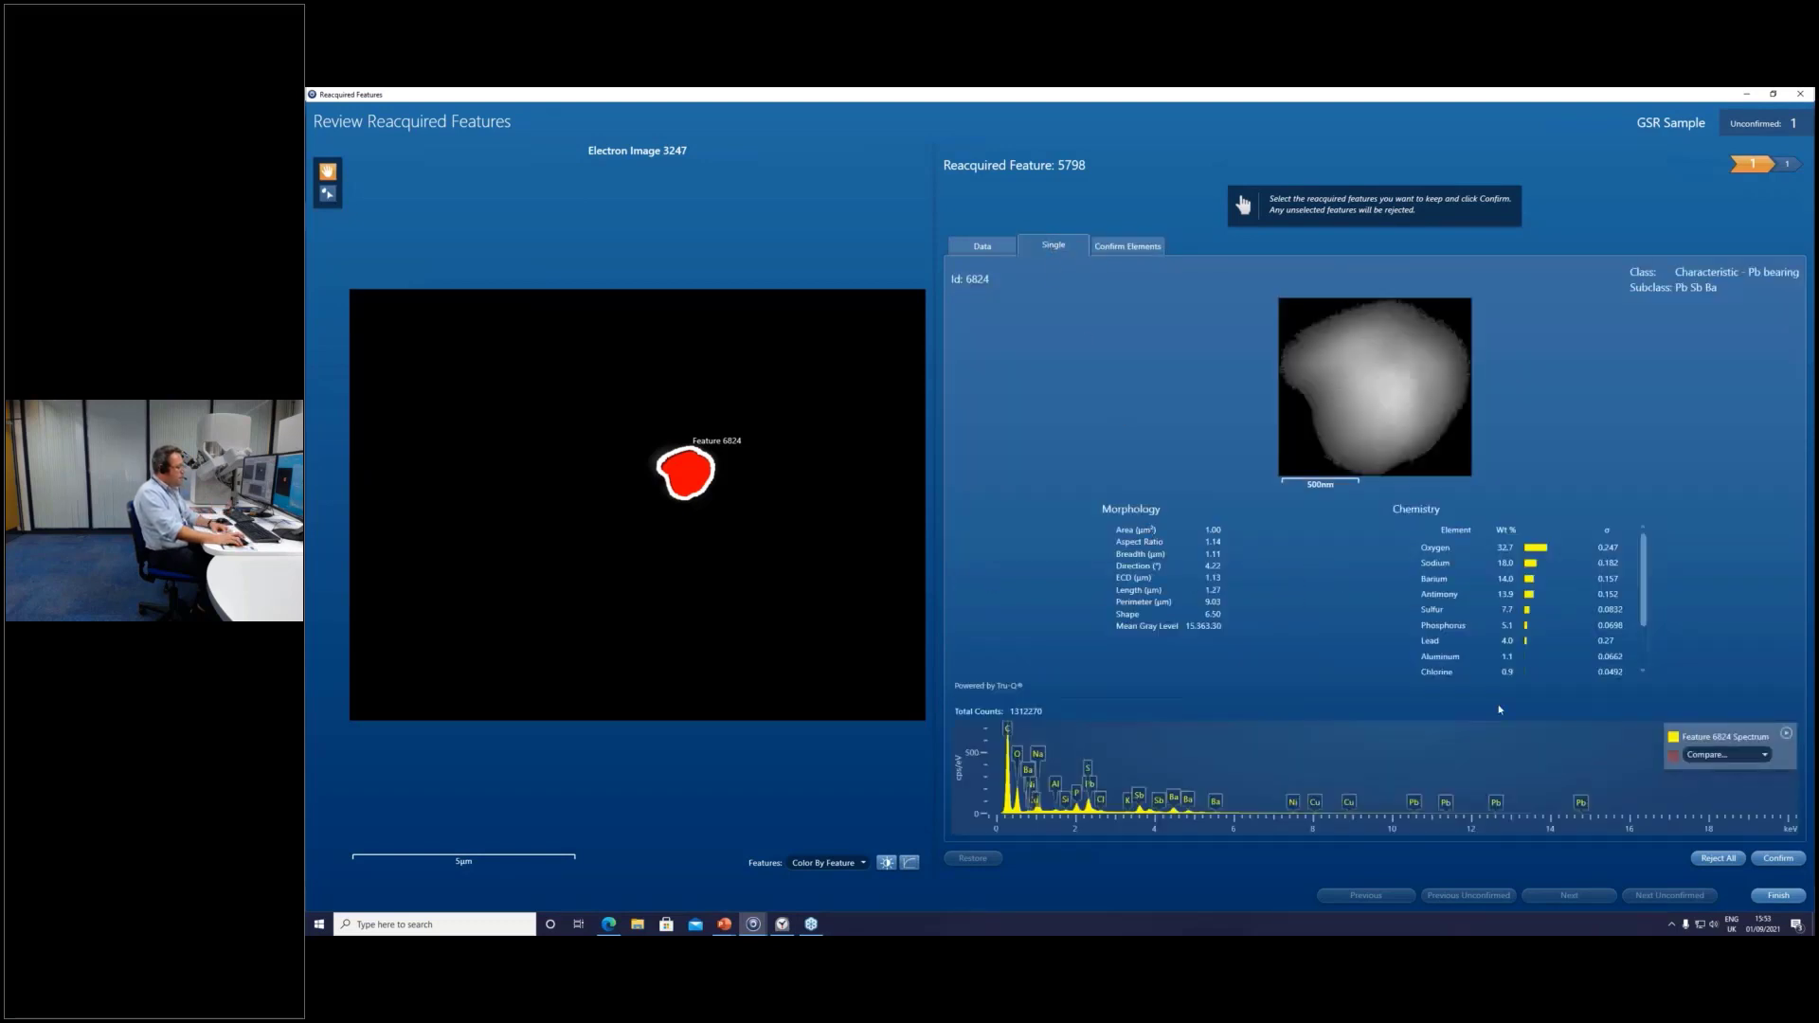
pyautogui.click(1766, 857)
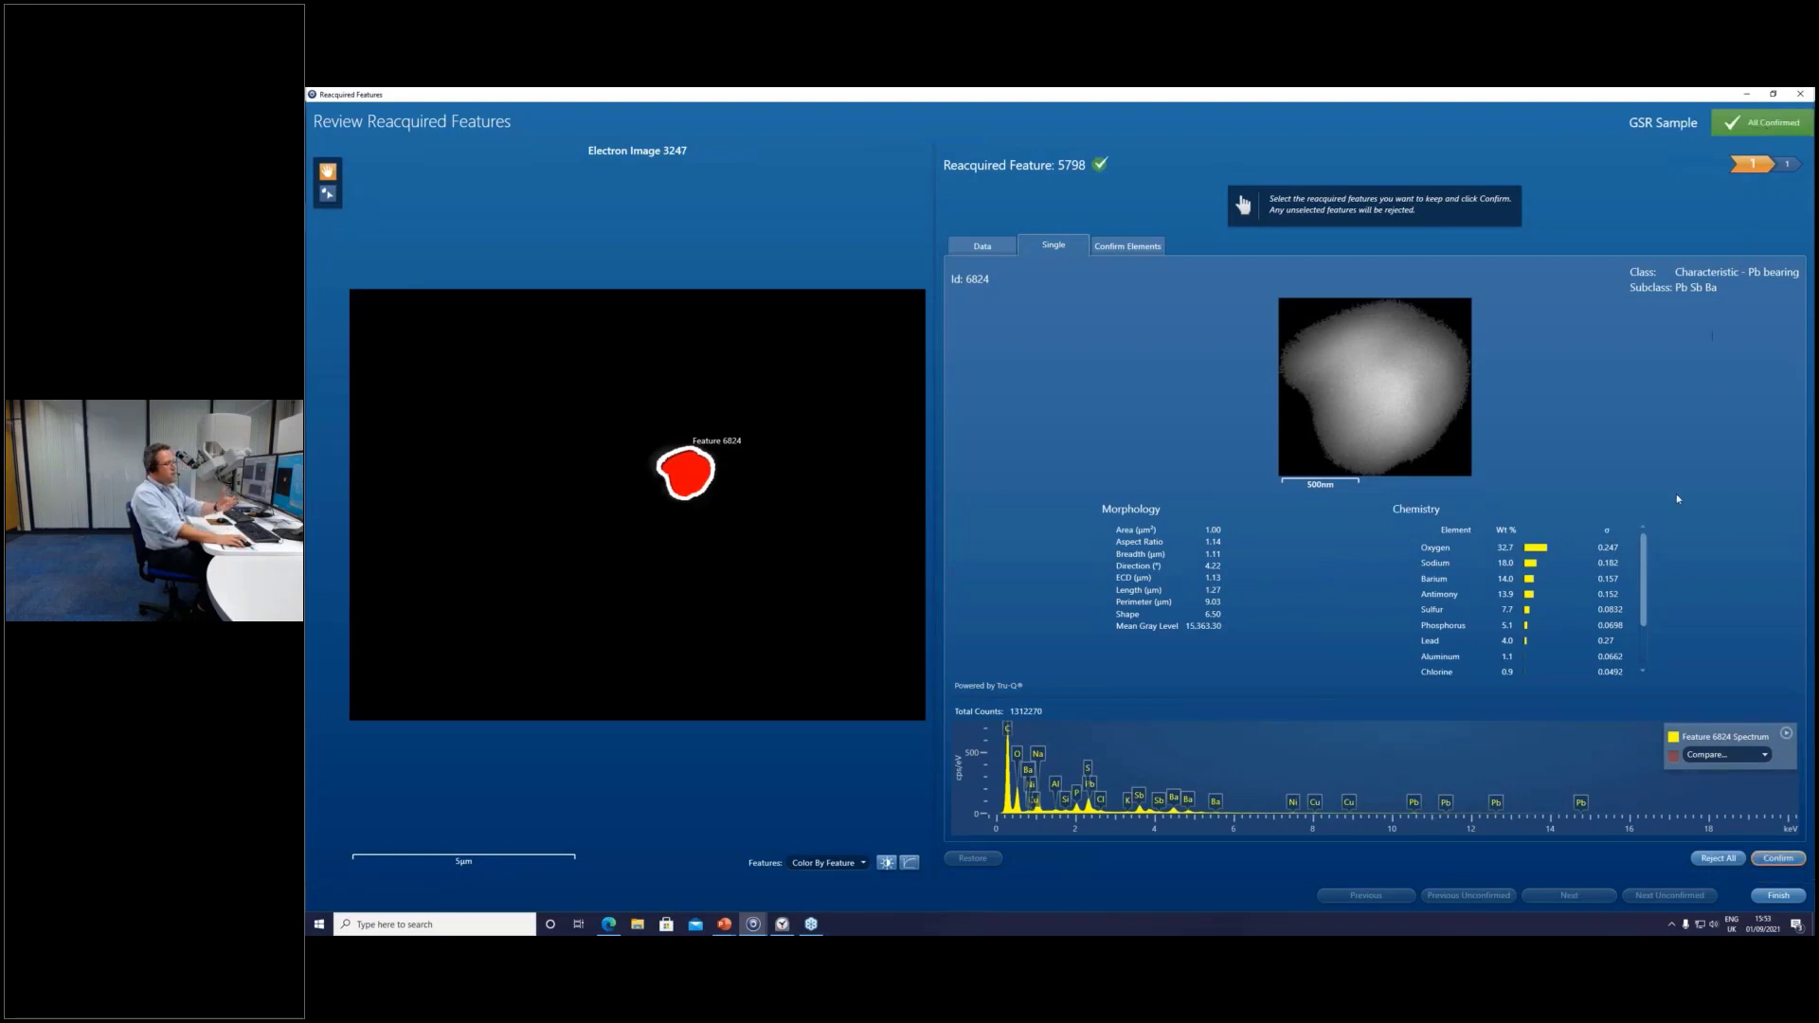
pyautogui.click(1777, 897)
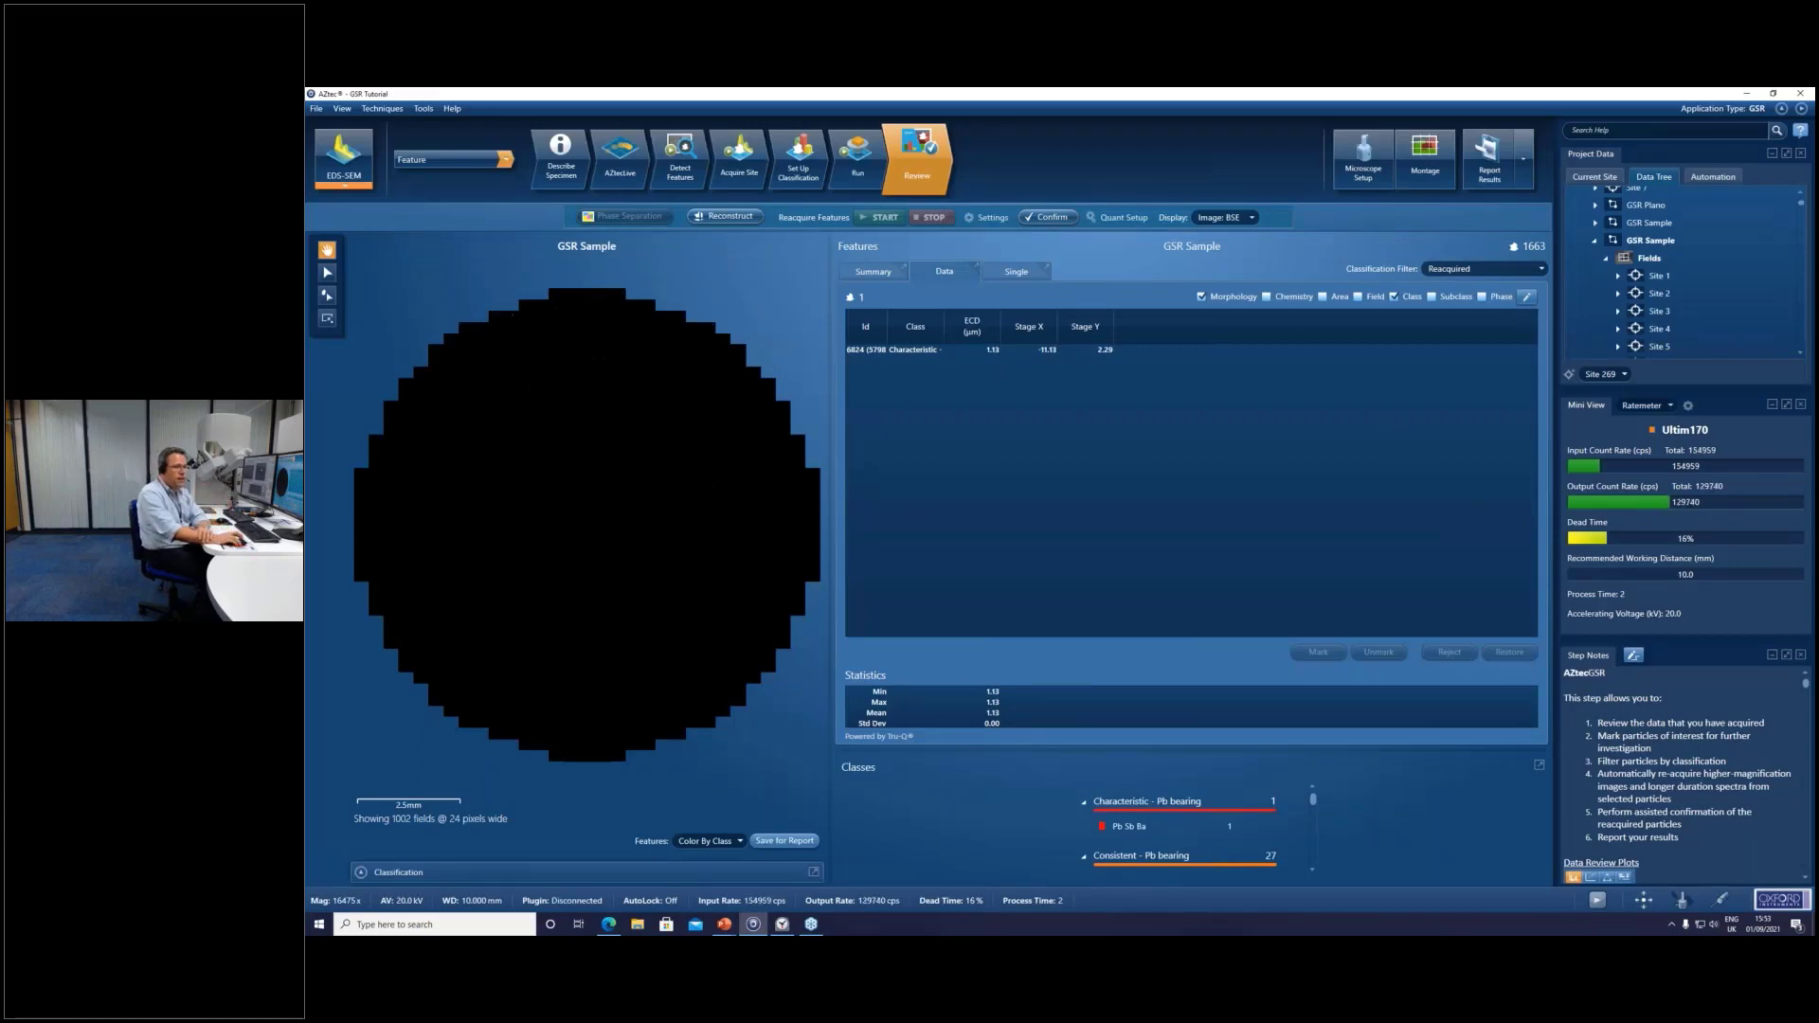
pyautogui.hotkey('alt', 'Tab')
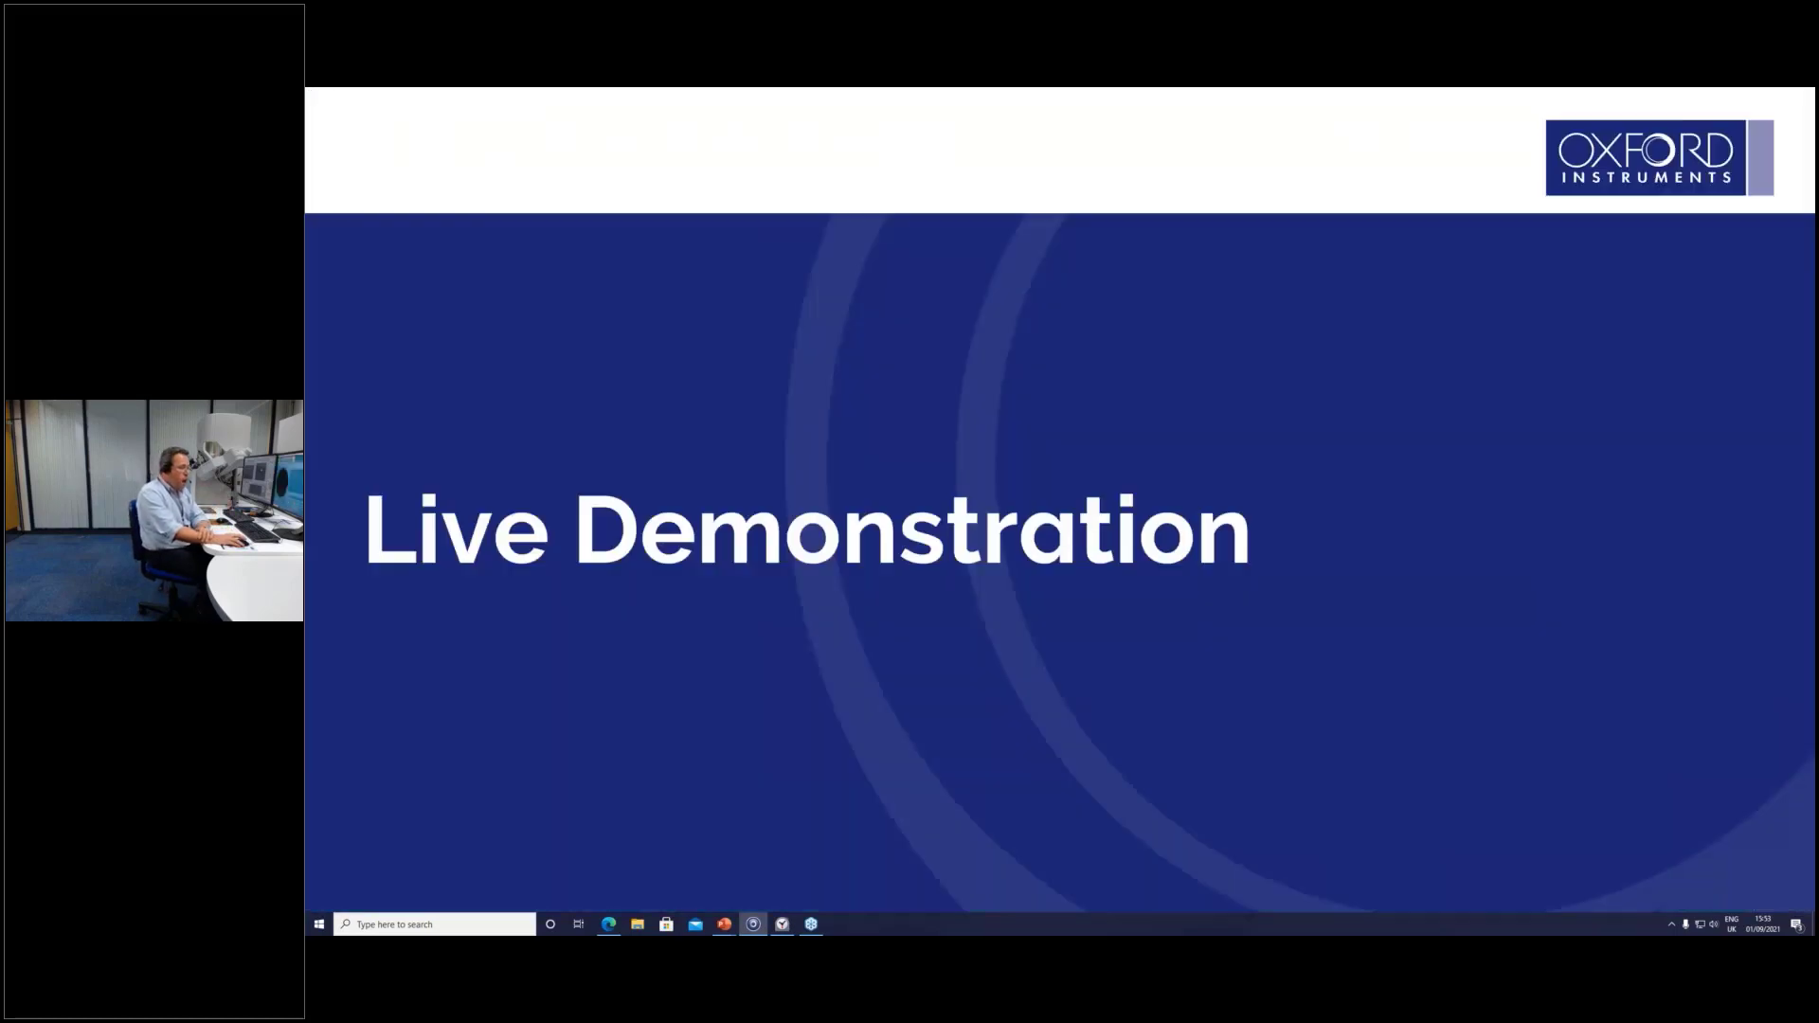
pyautogui.hotkey('alt', 'Tab')
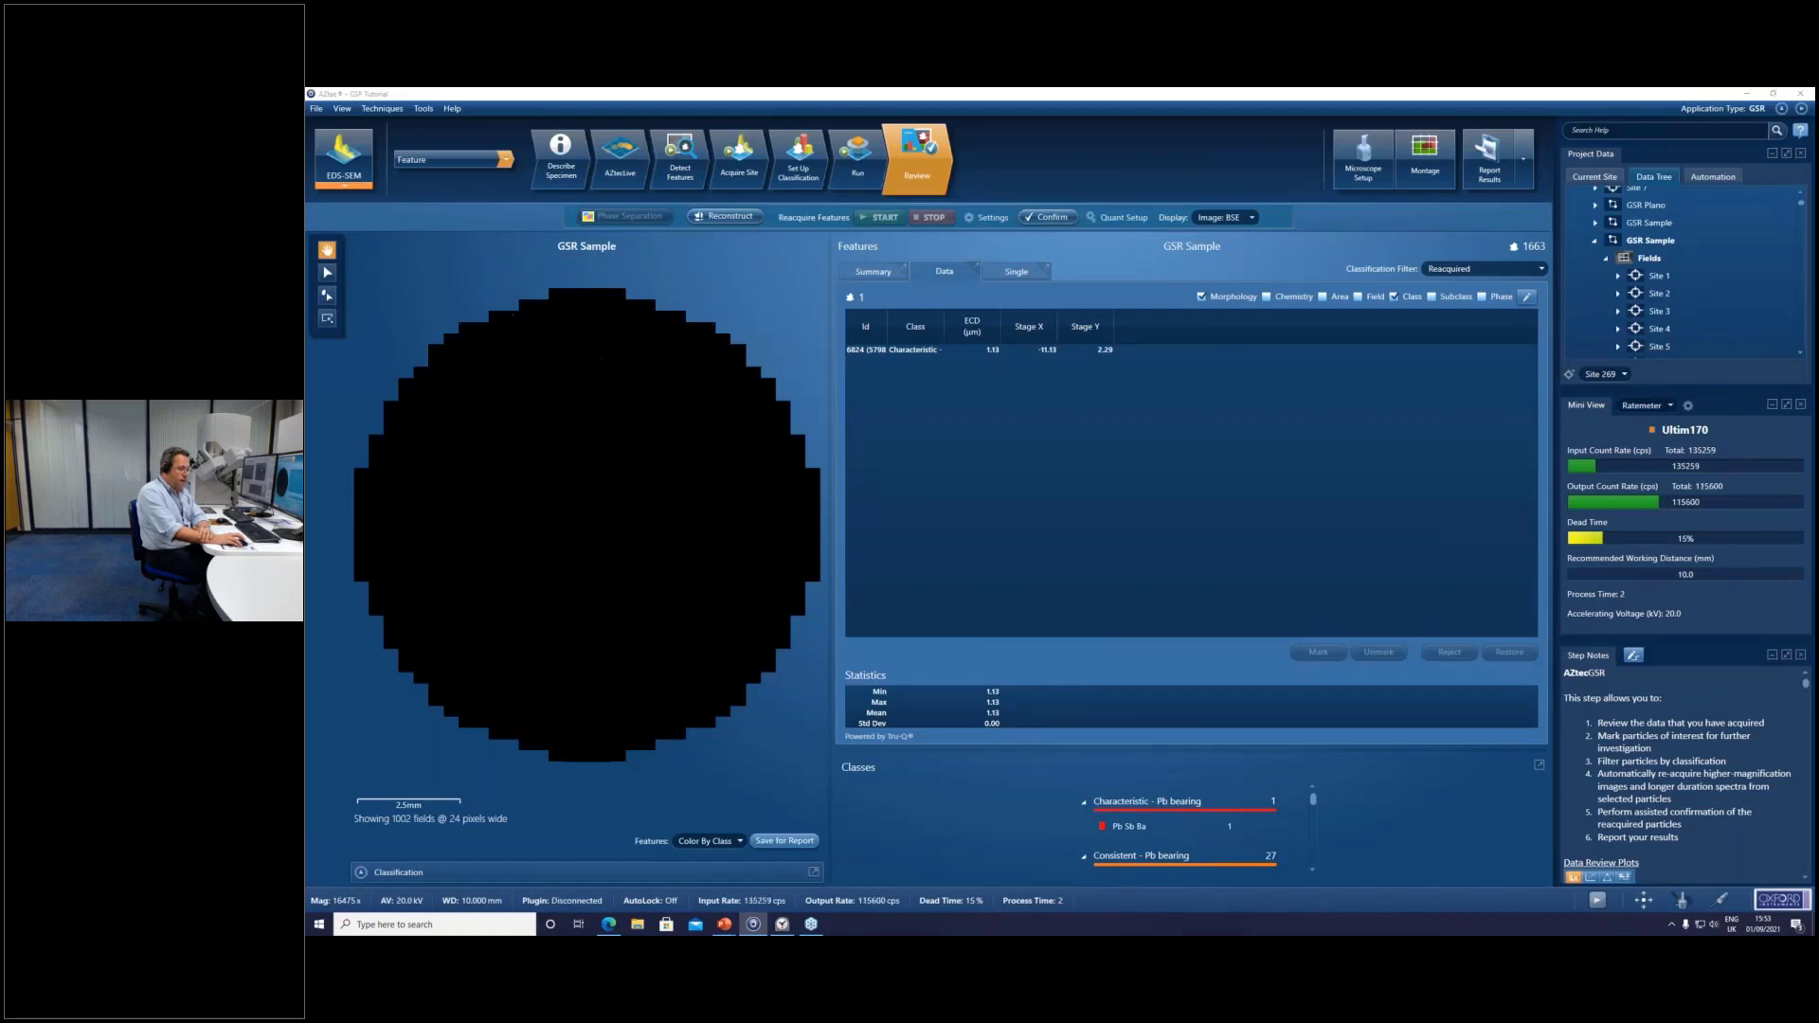